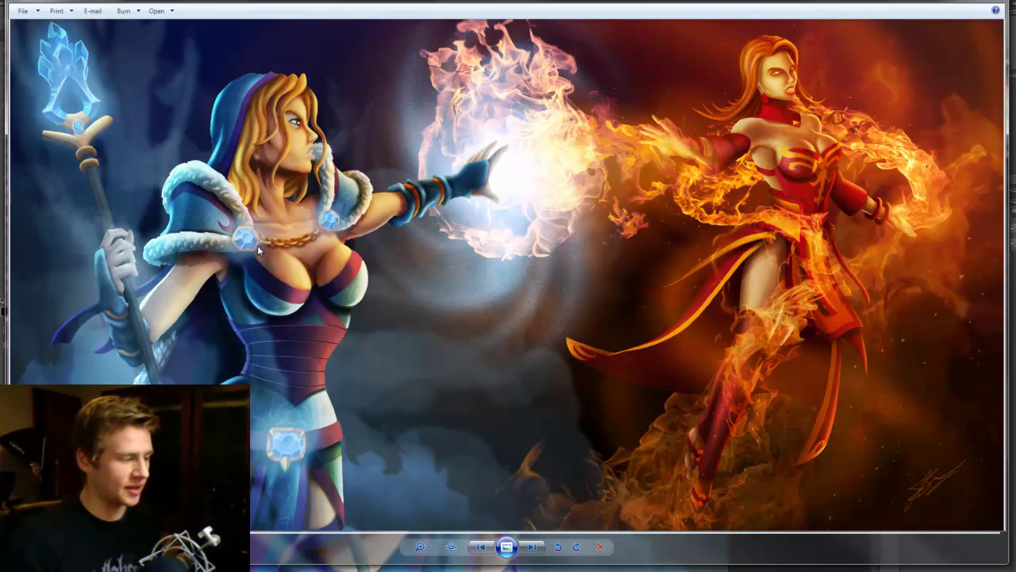
# Examine the finished ice-and-fire artwork up close, from the staff and blue-cloaked character to the glowing hand
pyautogui.scroll(2, 262, 242)
pyautogui.moveTo(464, 193); pyautogui.dragTo(607, 297)
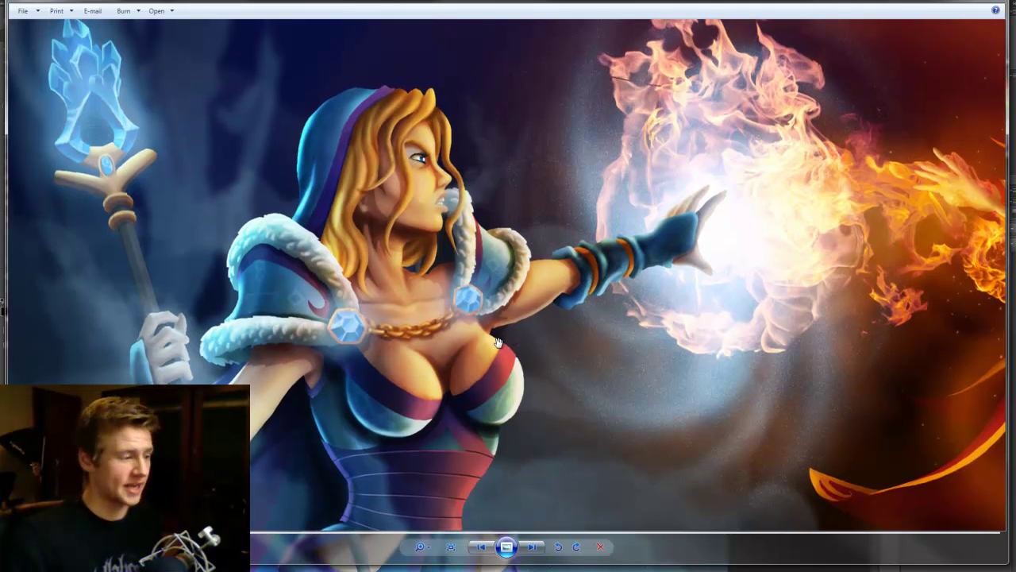
pyautogui.moveTo(476, 281); pyautogui.dragTo(489, 309)
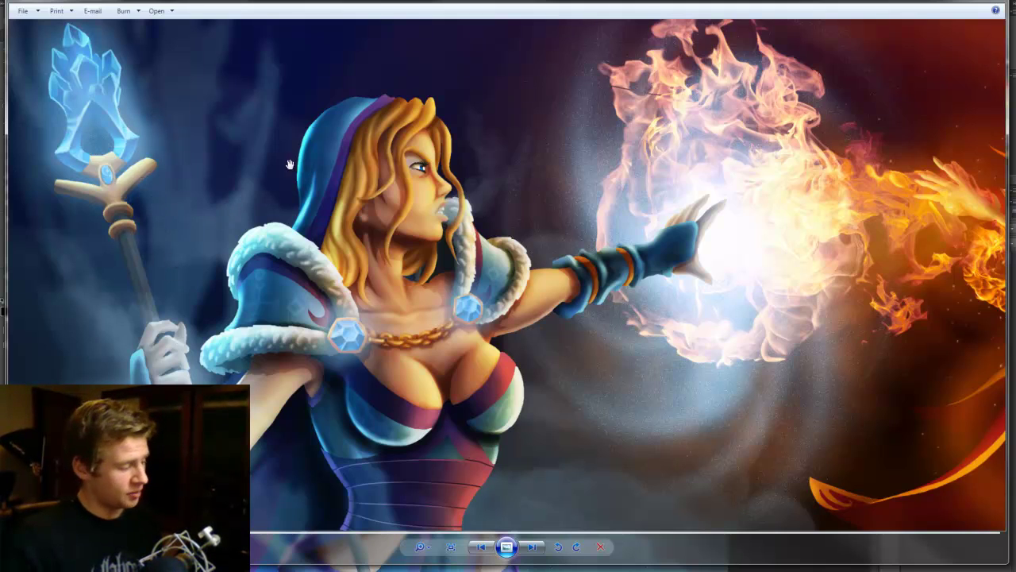
pyautogui.moveTo(293, 348); pyautogui.dragTo(355, 235)
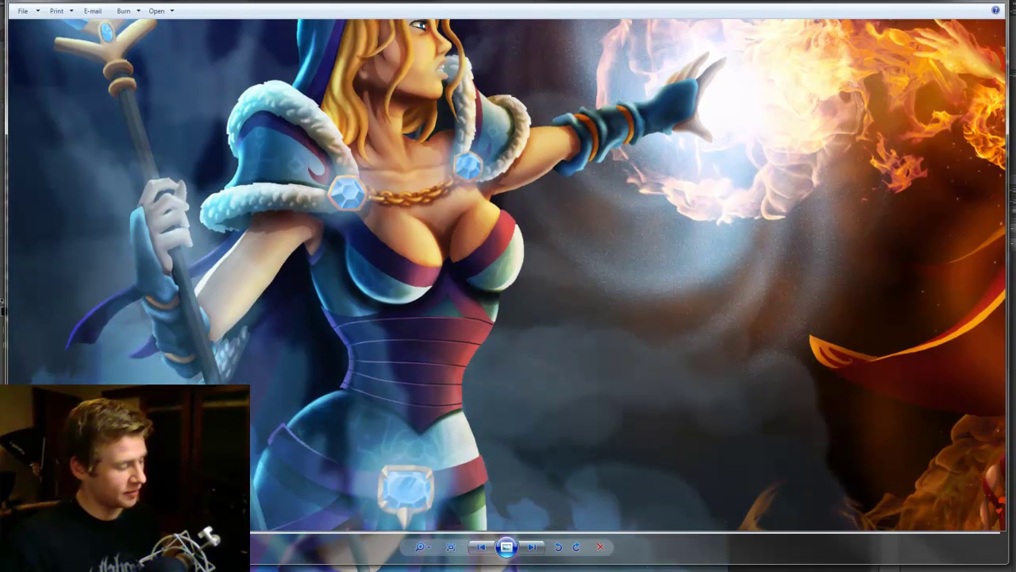
pyautogui.moveTo(257, 220); pyautogui.dragTo(588, 276)
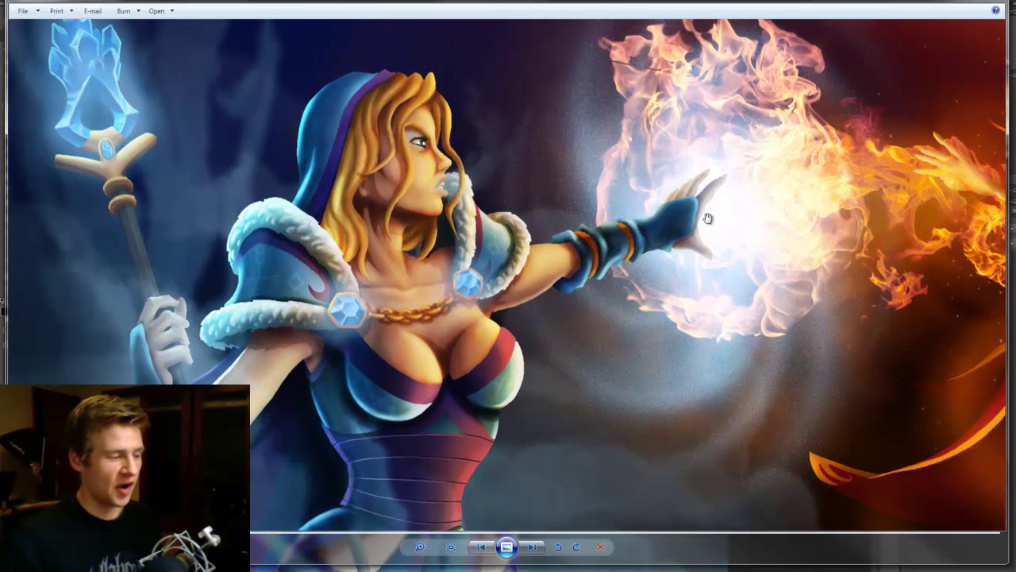
pyautogui.moveTo(536, 447); pyautogui.dragTo(691, 448)
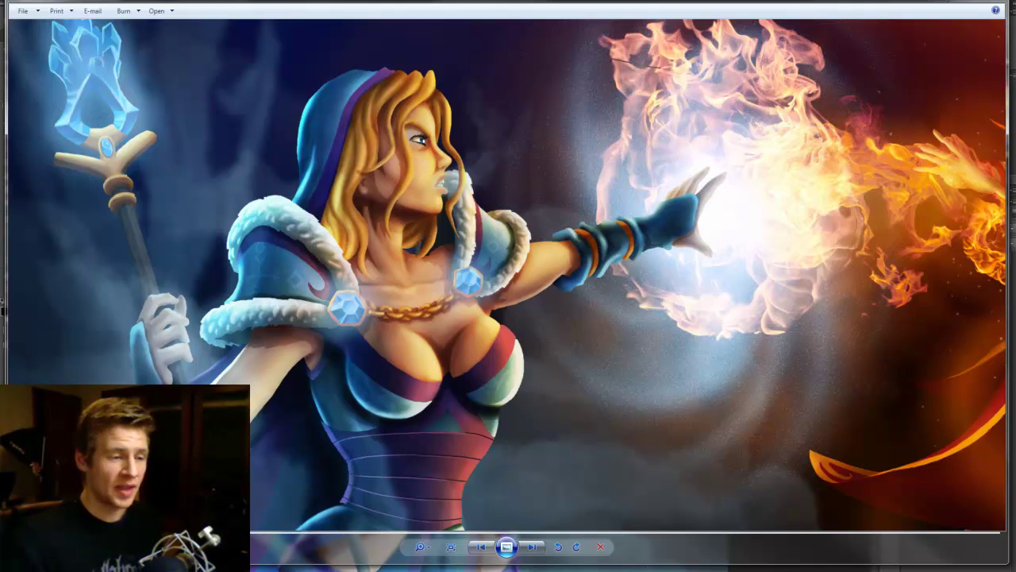
# Switch to Photoshop and hide the FX and Ice layer groups of LightingFX_Example.psd
pyautogui.hotkey('alt', 'Tab')
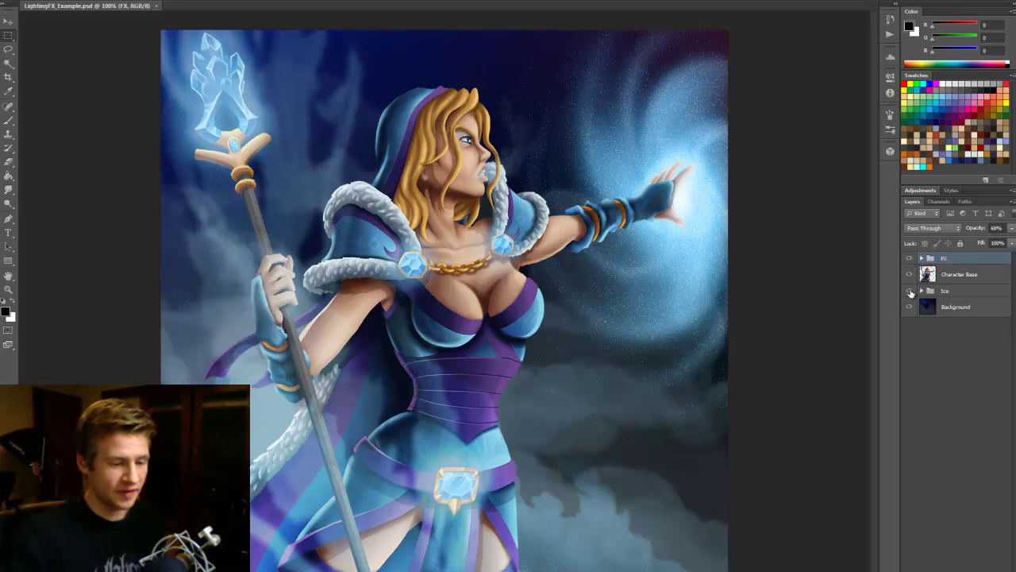
pyautogui.click(909, 258)
pyautogui.click(909, 258)
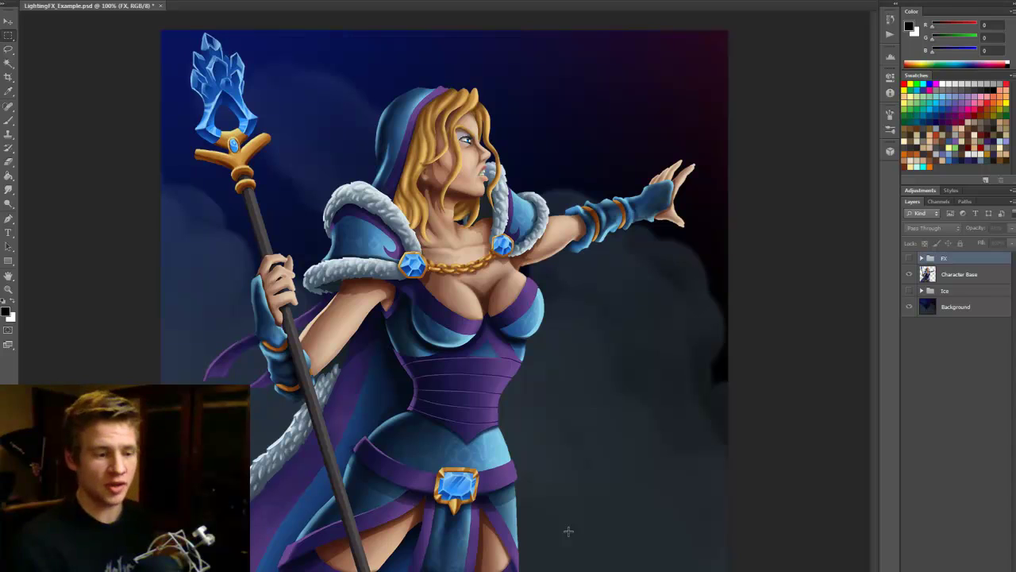
# Add a new layer directly above Character Base, clip it to that layer and release the clipping again
pyautogui.click(944, 278)
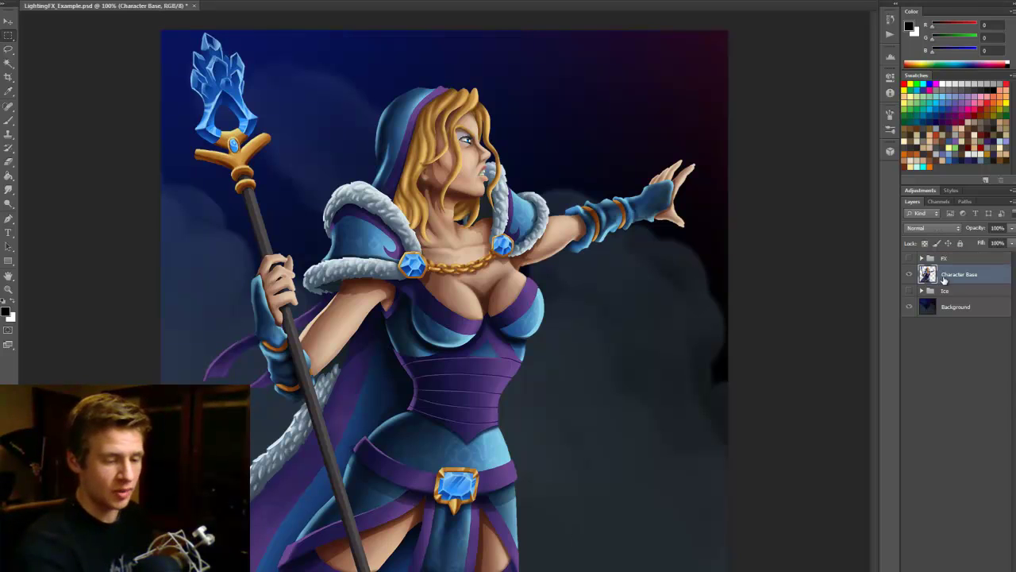
pyautogui.click(909, 273)
pyautogui.click(909, 274)
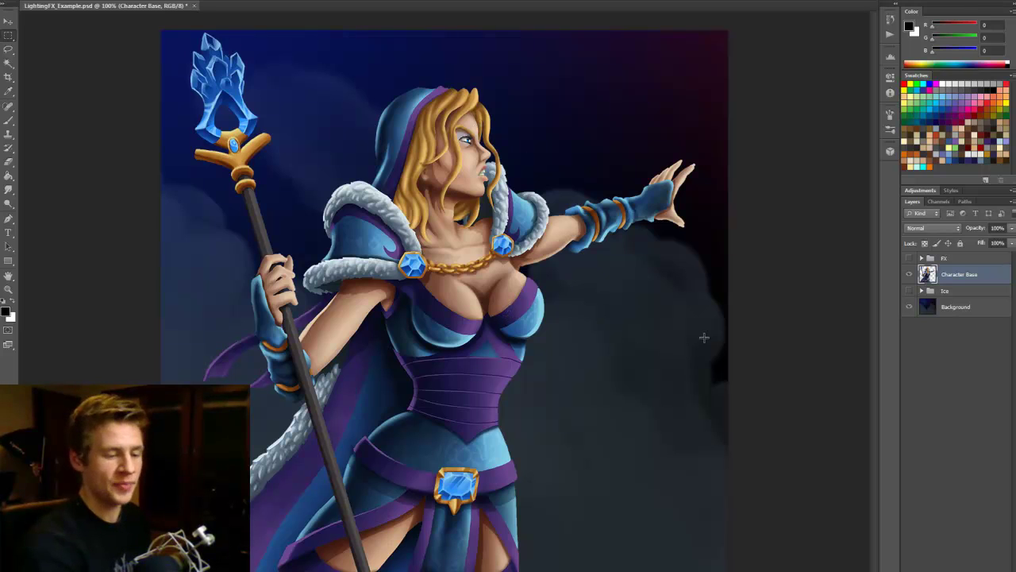
pyautogui.hotkey('ctrl', 'shift', 'alt', 'n')
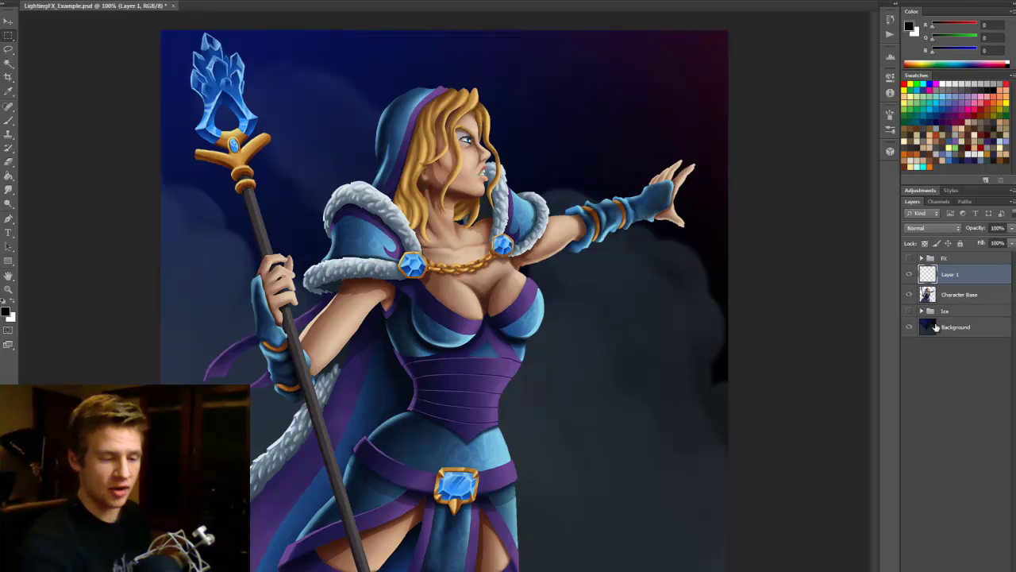
pyautogui.keyDown('alt'); pyautogui.click(950, 284); pyautogui.keyUp('alt')
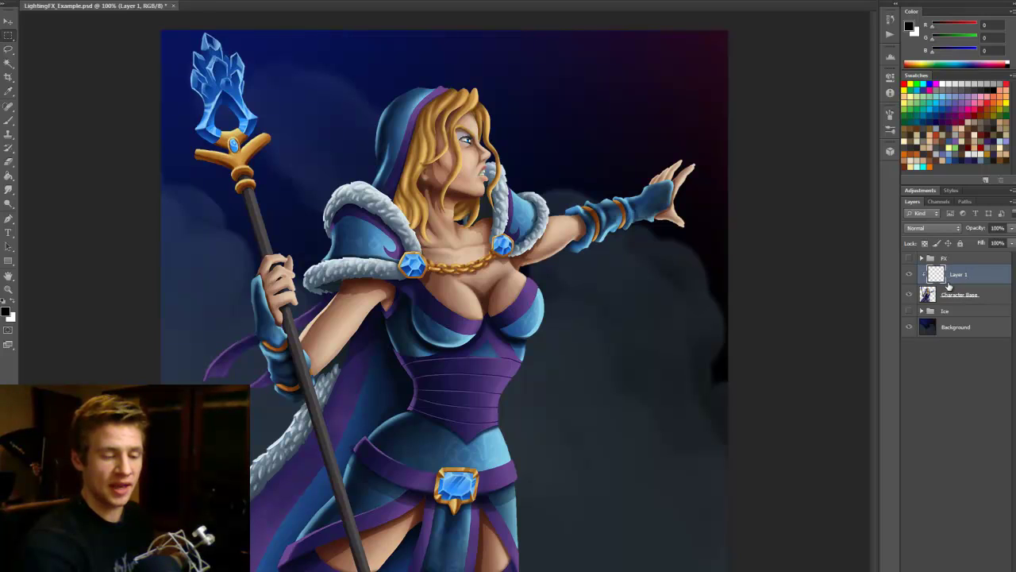
pyautogui.keyDown('alt'); pyautogui.click(945, 283); pyautogui.keyUp('alt')
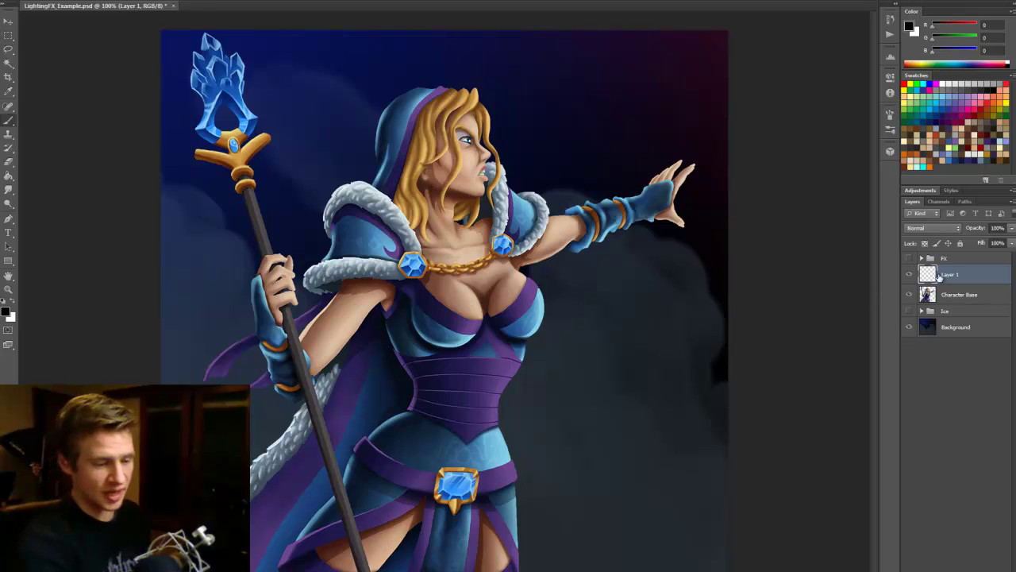
# Set the foreground colour to pure red and brush a thick zigzag across the character and background on Layer 1
pyautogui.click(8, 312)
pyautogui.click(600, 201)
pyautogui.click(731, 194)
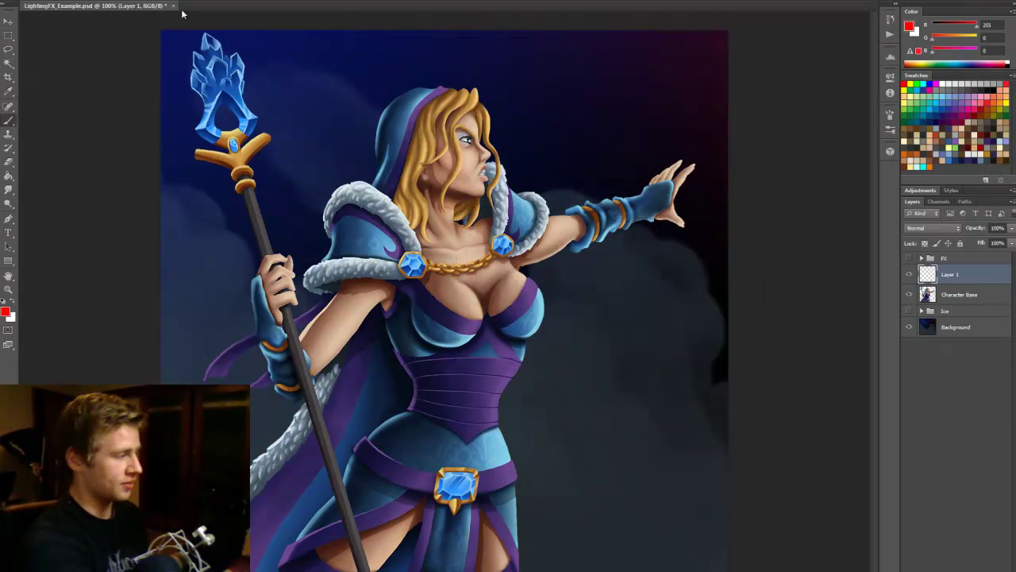
pyautogui.rightClick(188, 39)
pyautogui.press('Return')
pyautogui.moveTo(570, 96)
pyautogui.mouseDown()
pyautogui.moveTo(473, 99)
pyautogui.moveTo(358, 305)
pyautogui.moveTo(393, 449)
pyautogui.mouseUp()
pyautogui.moveTo(479, 429); pyautogui.dragTo(651, 405)
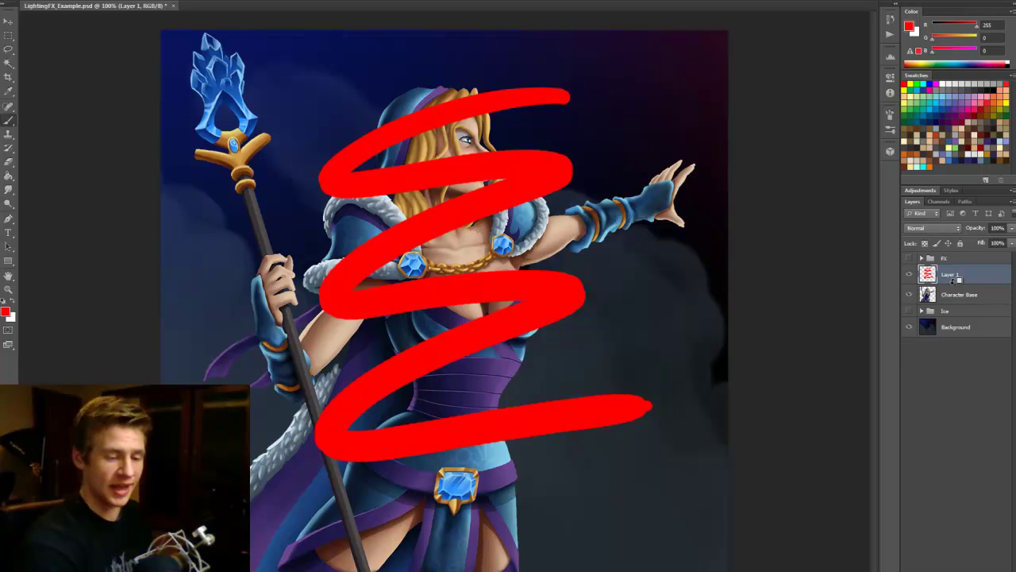
# Clip Layer 1 to Character Base and paint red over the character's head, torso and upper arm
pyautogui.keyDown('alt'); pyautogui.click(955, 283); pyautogui.keyUp('alt')
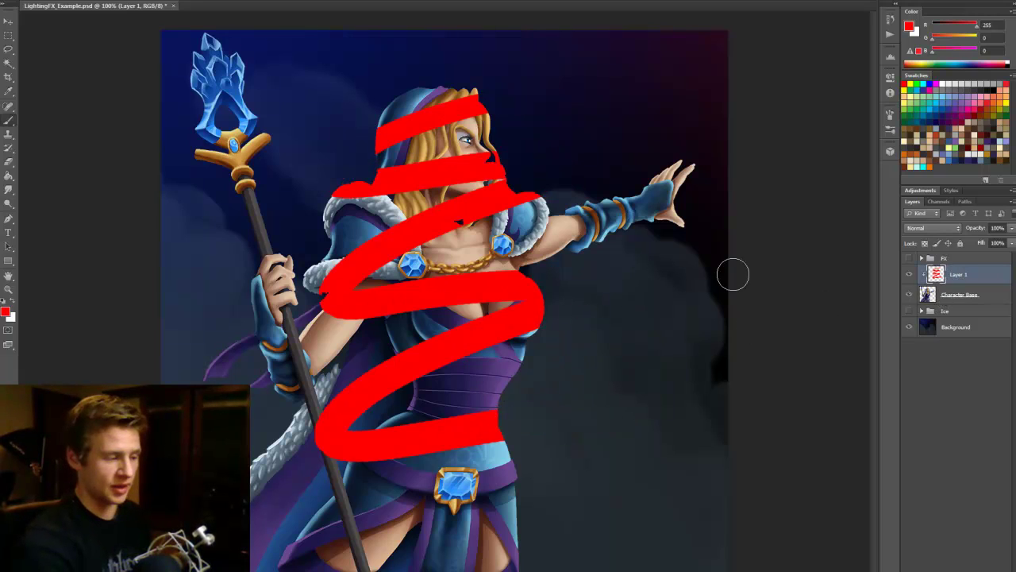
pyautogui.moveTo(424, 89)
pyautogui.mouseDown()
pyautogui.moveTo(378, 145)
pyautogui.moveTo(475, 127)
pyautogui.moveTo(436, 163)
pyautogui.moveTo(345, 215)
pyautogui.moveTo(373, 254)
pyautogui.moveTo(536, 225)
pyautogui.moveTo(444, 322)
pyautogui.moveTo(477, 398)
pyautogui.mouseUp()
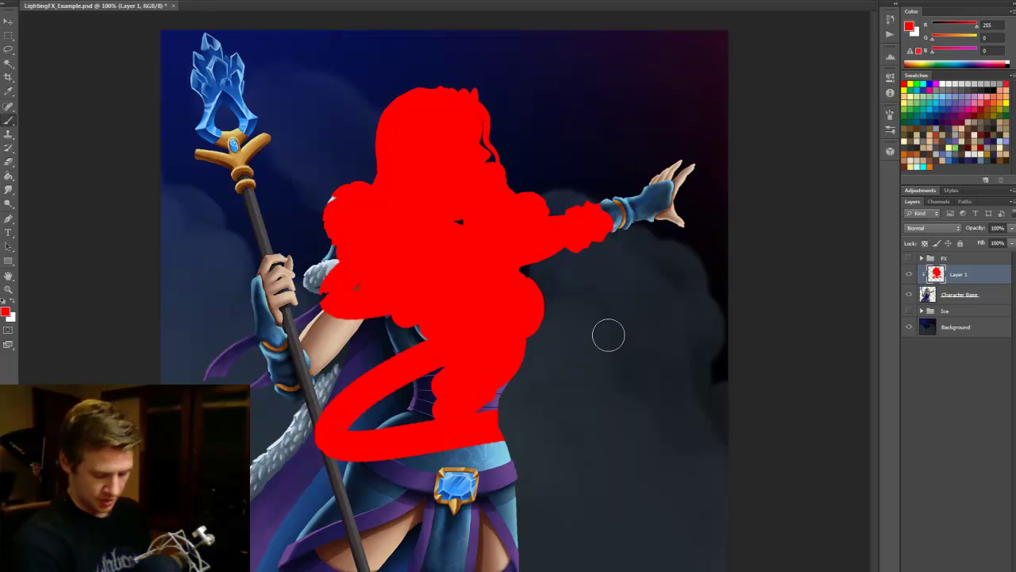
pyautogui.moveTo(596, 50); pyautogui.dragTo(431, 227)
# Clear all the red paint from Layer 1 and remove the selection
pyautogui.hotkey('ctrl', 'a')
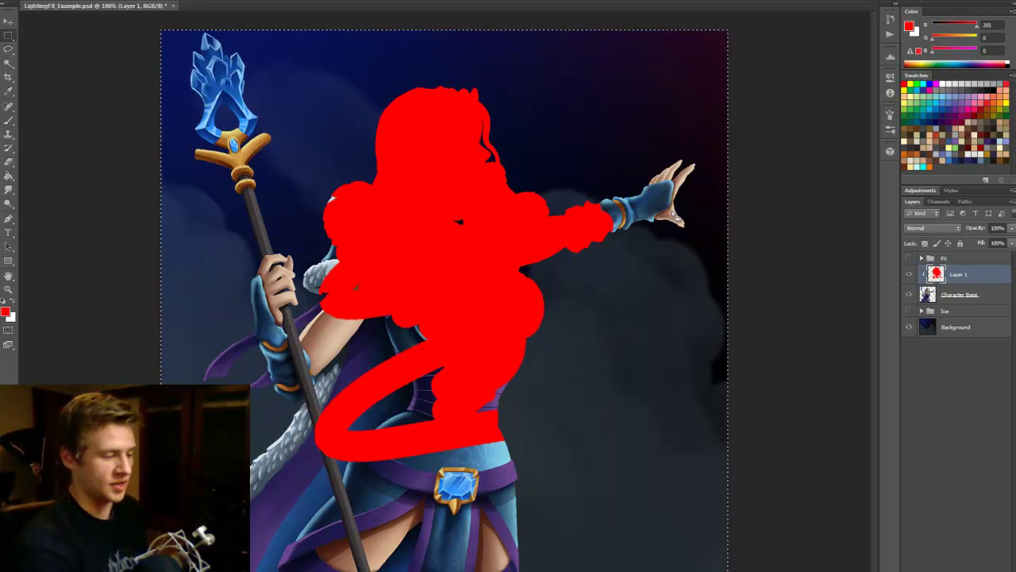
pyautogui.press('Delete')
pyautogui.hotkey('ctrl', 'd')
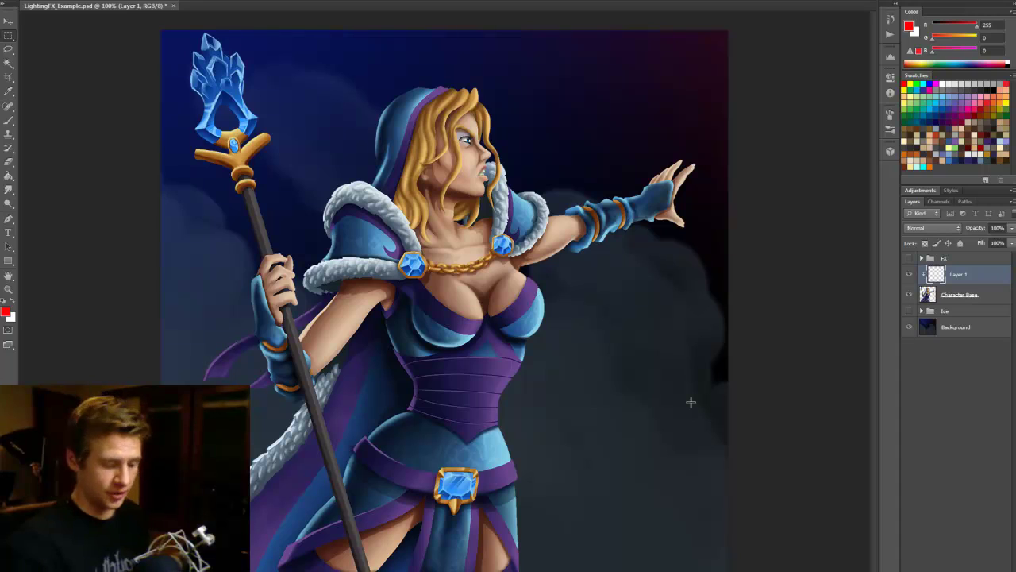
# Choose the Brush tool and set a larger soft round brush with 0% hardness
pyautogui.press('b')
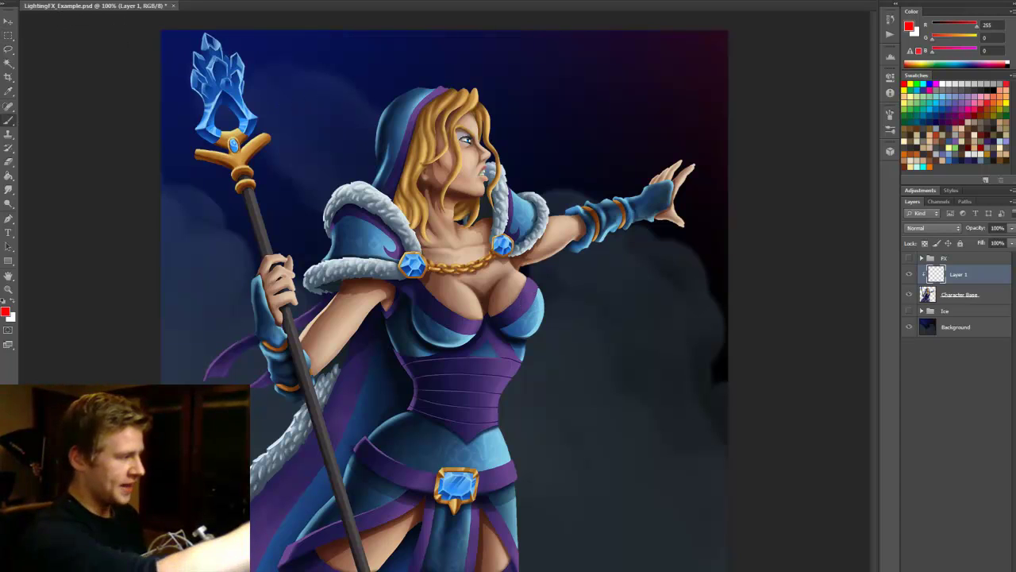
pyautogui.rightClick(62, 9)
pyautogui.click(52, 26)
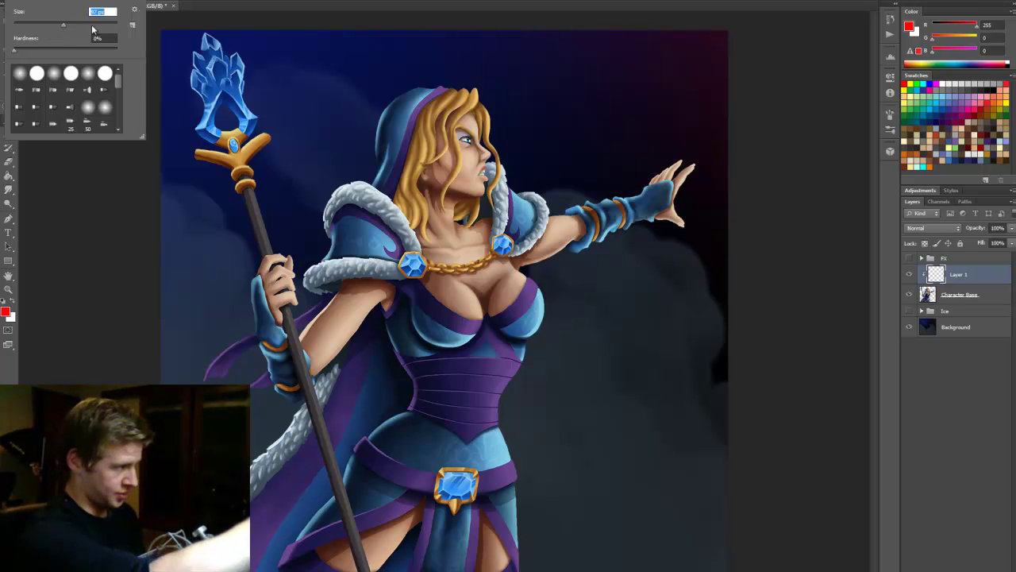
pyautogui.click(78, 23)
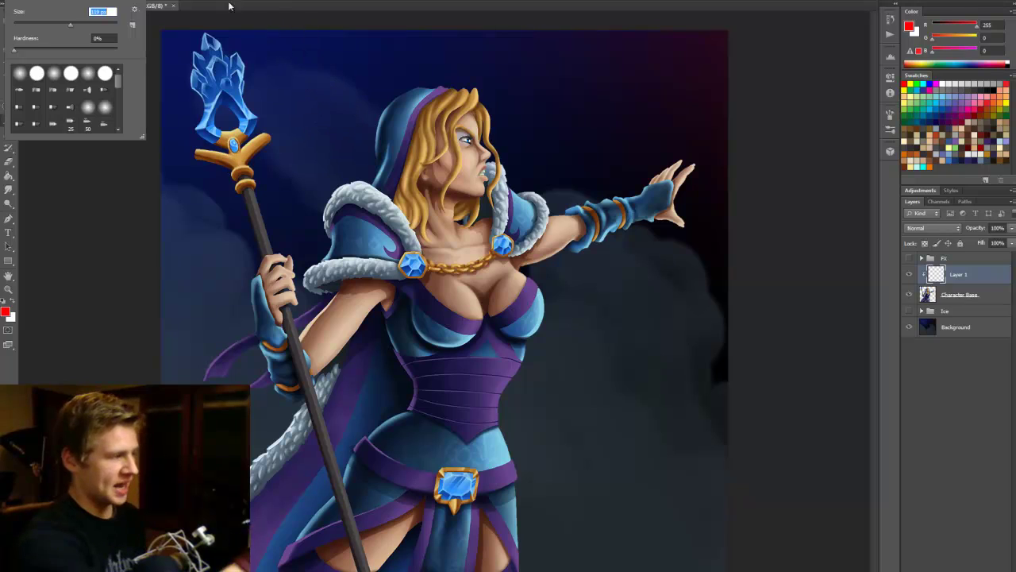
pyautogui.press('Return')
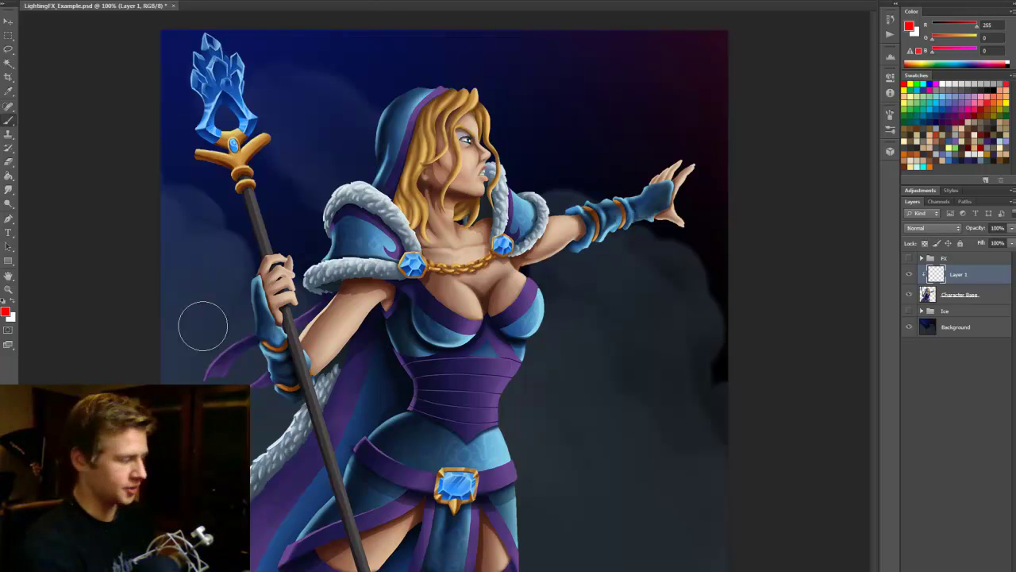
# Set the foreground colour to light yellow ffeb7c and paint soft light down the character's face, chest and waist on Layer 1
pyautogui.click(6, 312)
pyautogui.moveTo(616, 315); pyautogui.dragTo(617, 322)
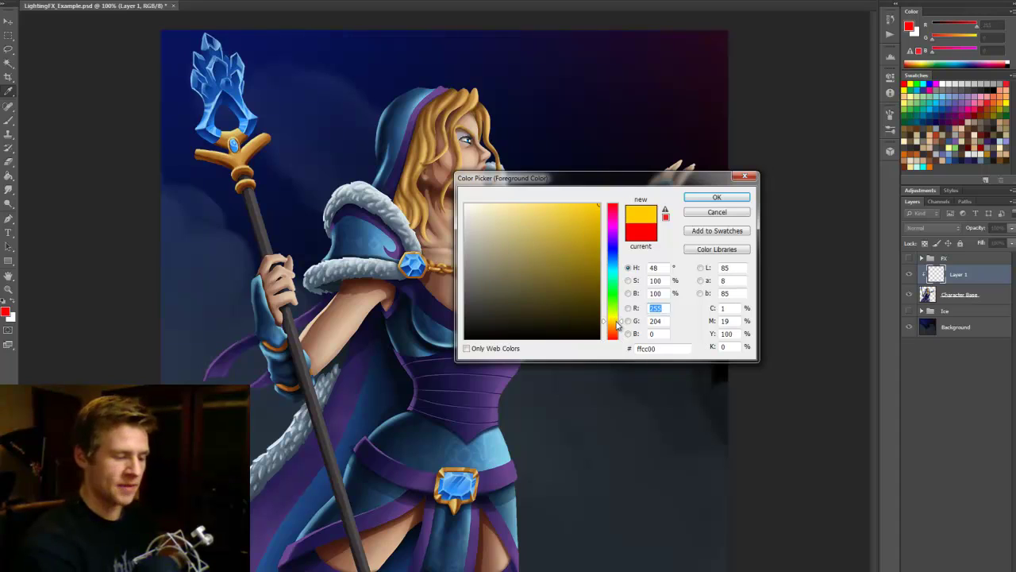
pyautogui.moveTo(574, 208); pyautogui.dragTo(535, 191)
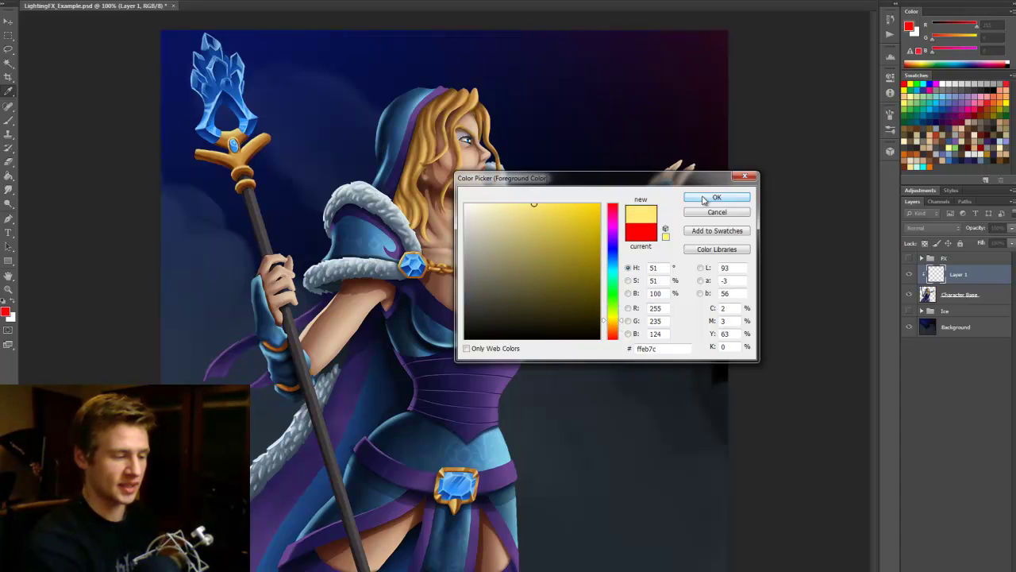
pyautogui.click(717, 197)
pyautogui.moveTo(493, 129)
pyautogui.mouseDown()
pyautogui.moveTo(472, 101)
pyautogui.moveTo(484, 195)
pyautogui.moveTo(481, 103)
pyautogui.moveTo(489, 273)
pyautogui.moveTo(500, 238)
pyautogui.moveTo(531, 355)
pyautogui.moveTo(501, 391)
pyautogui.moveTo(496, 310)
pyautogui.moveTo(502, 359)
pyautogui.moveTo(533, 327)
pyautogui.moveTo(525, 373)
pyautogui.moveTo(535, 314)
pyautogui.moveTo(489, 102)
pyautogui.moveTo(523, 358)
pyautogui.moveTo(517, 449)
pyautogui.mouseUp()
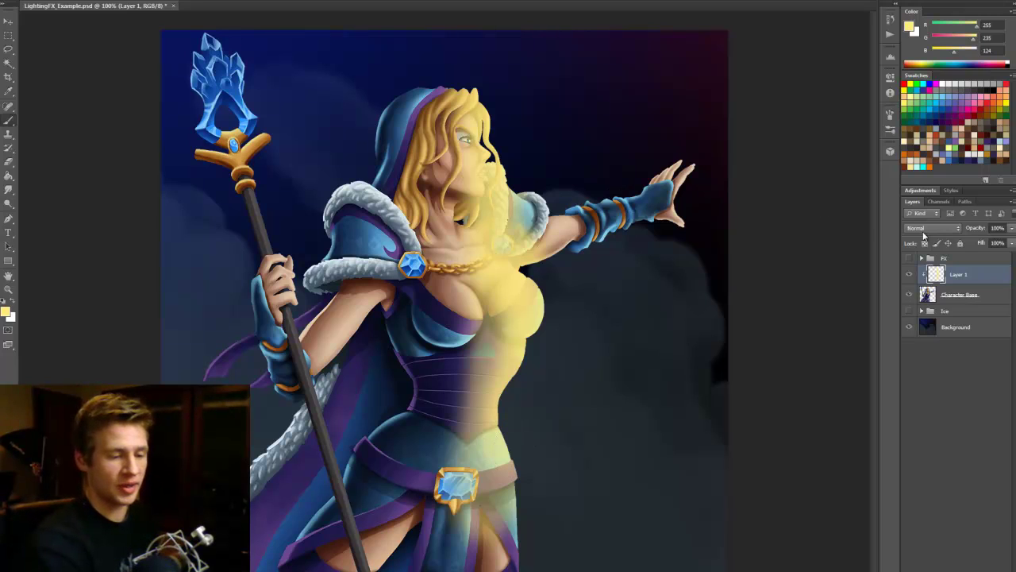
# Cycle Layer 1 through the darkening and lightening blend modes and set it to Overlay
pyautogui.click(926, 227)
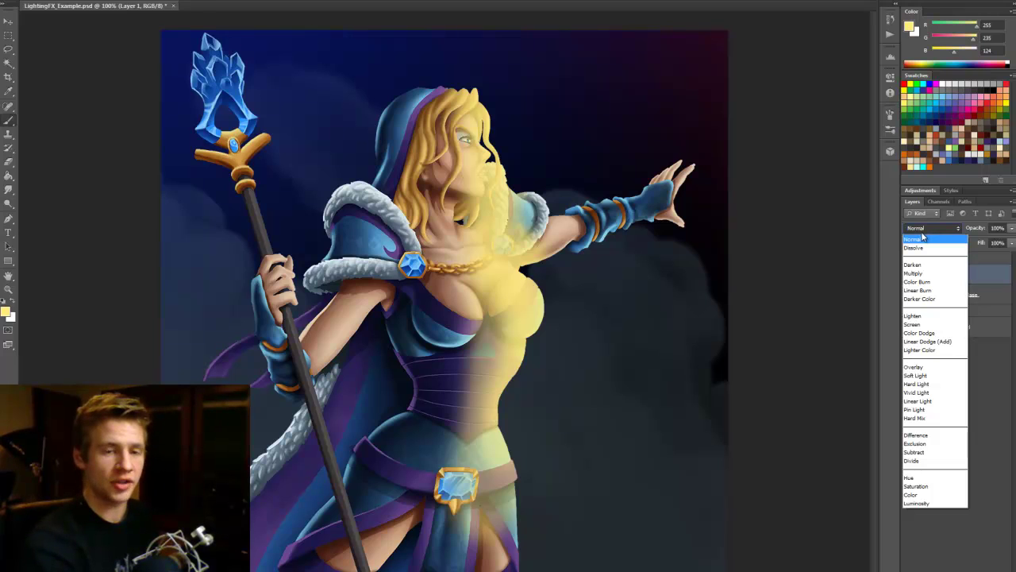
pyautogui.click(924, 231)
pyautogui.click(937, 229)
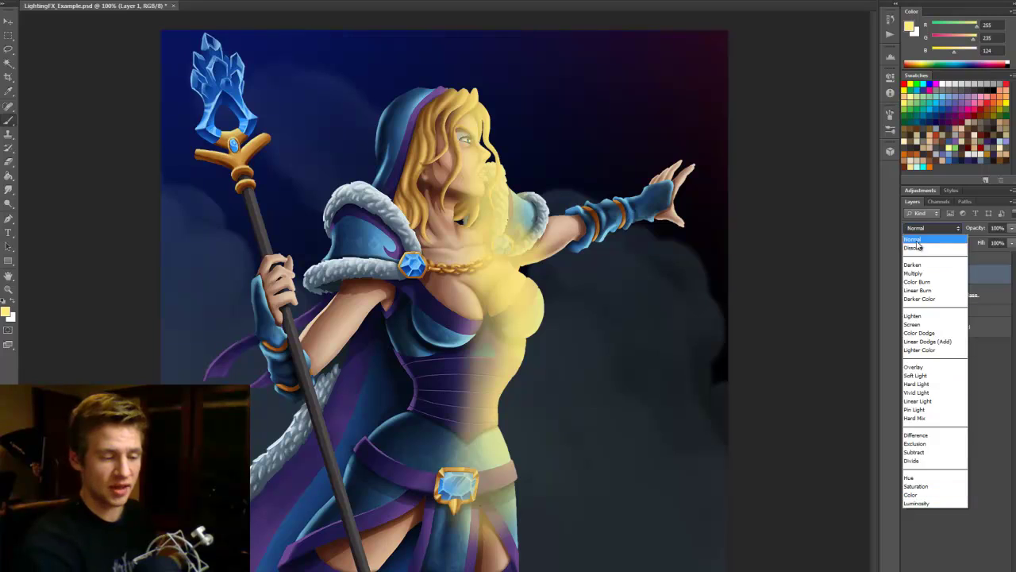
pyautogui.click(921, 230)
pyautogui.click(923, 230)
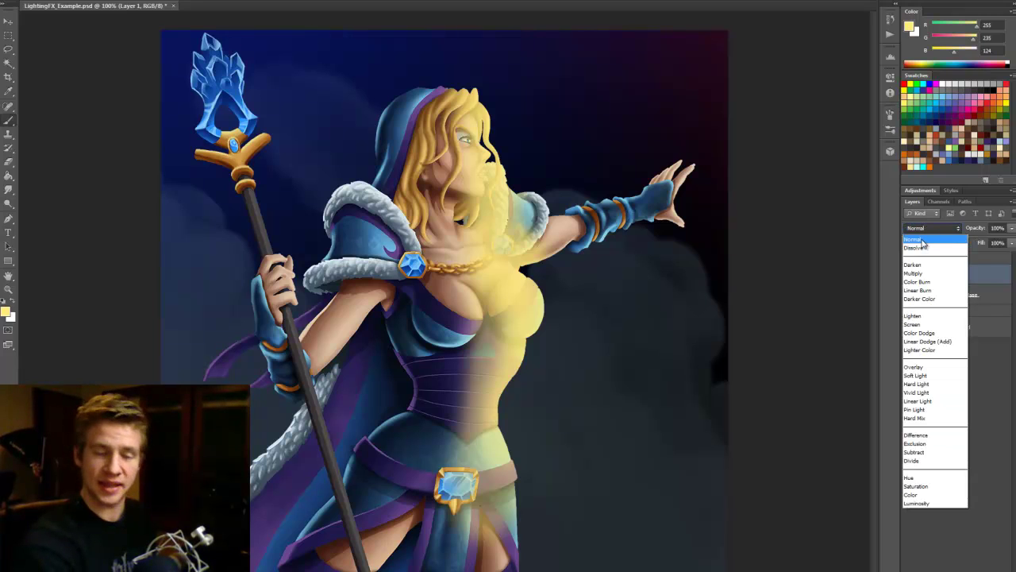
pyautogui.click(922, 240)
pyautogui.press('Down')
pyautogui.press('Down')
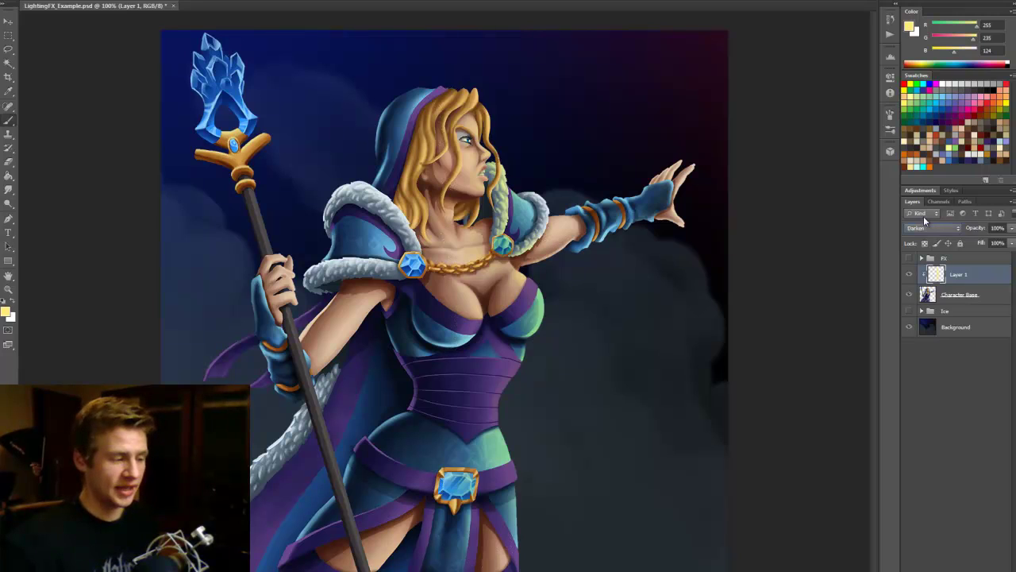
pyautogui.scroll(-4, 925, 223)
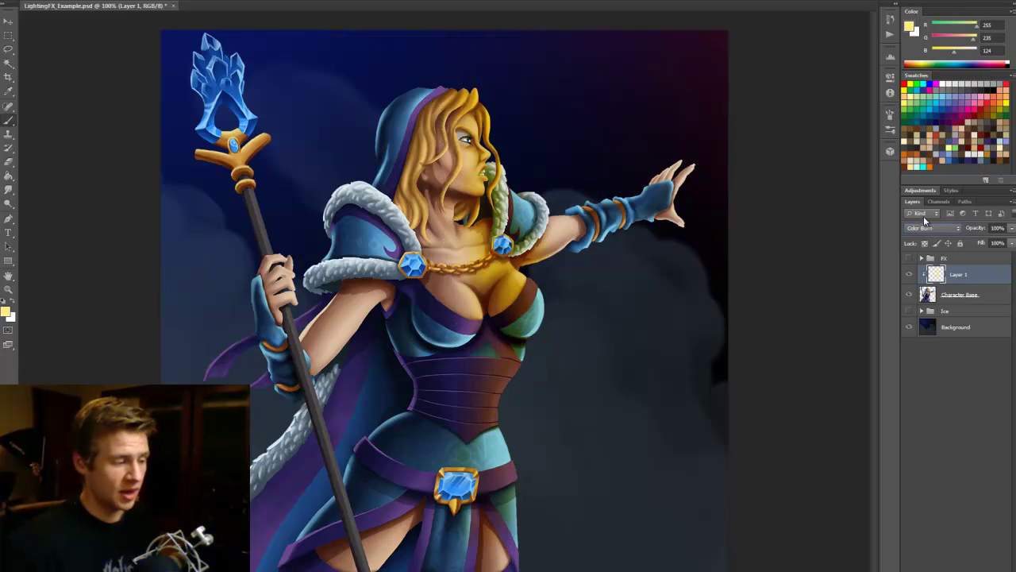
pyautogui.scroll(-4, 925, 222)
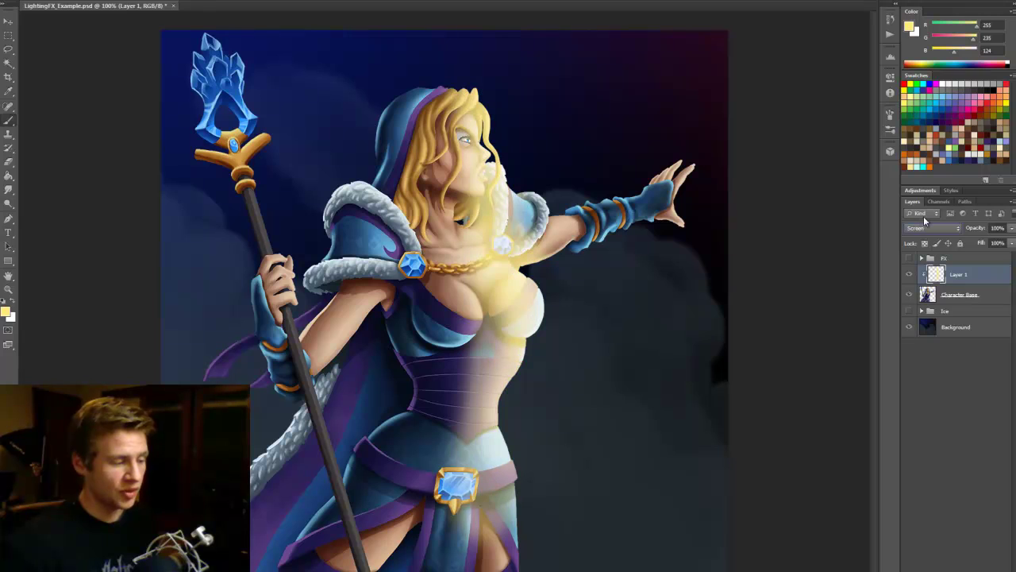
pyautogui.scroll(-1, 925, 223)
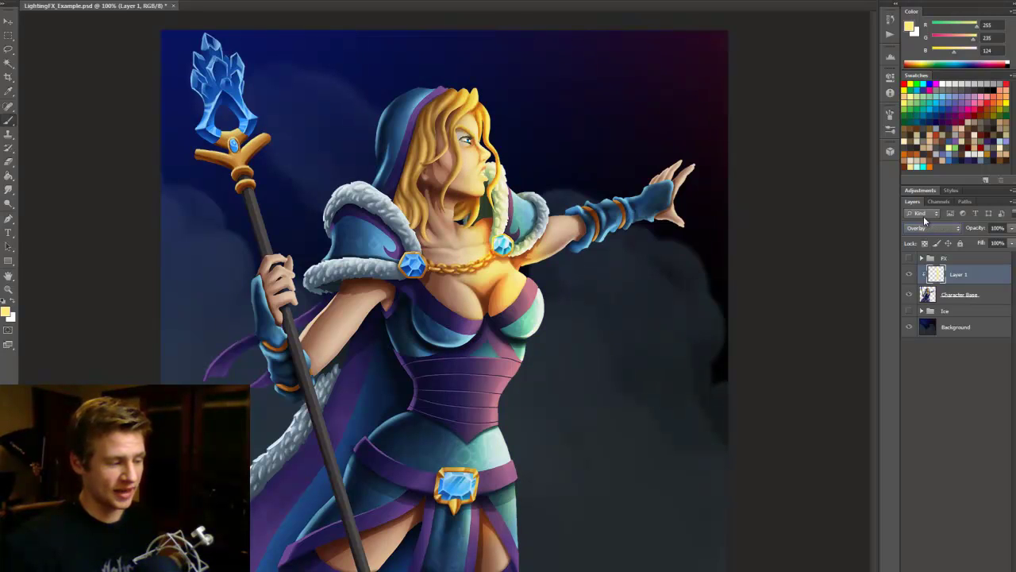
# Compare Layer 1's Overlay look with the neighbouring blend modes and return to Overlay
pyautogui.scroll(-1, 926, 221)
pyautogui.scroll(1, 925, 221)
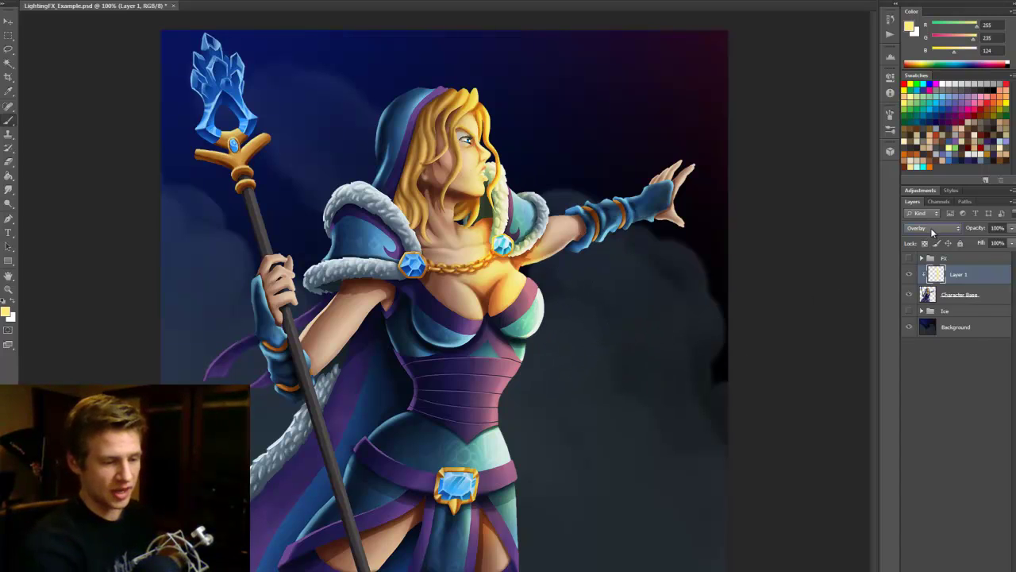
pyautogui.scroll(-3, 933, 238)
pyautogui.scroll(3, 933, 238)
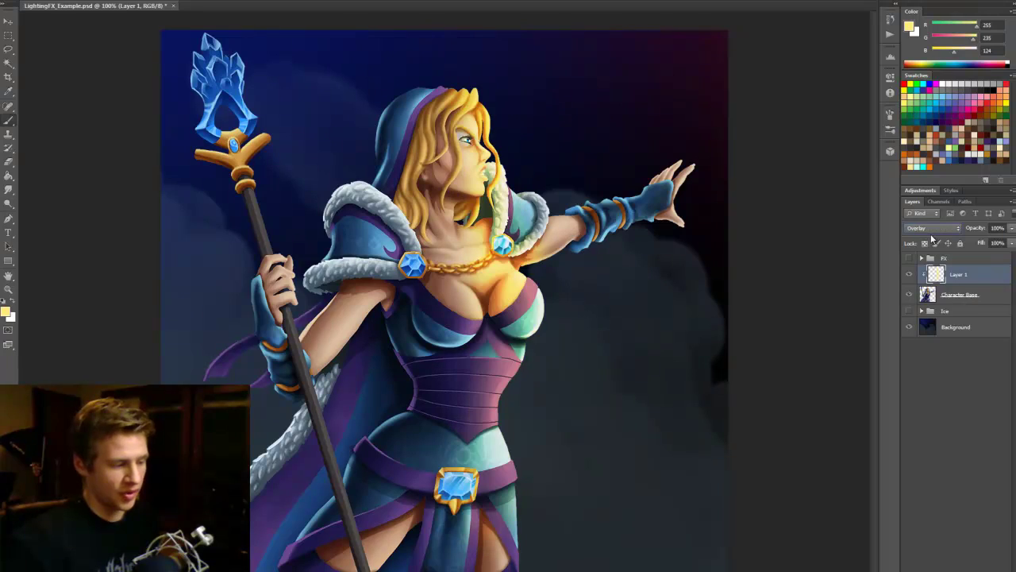
pyautogui.scroll(1, 933, 239)
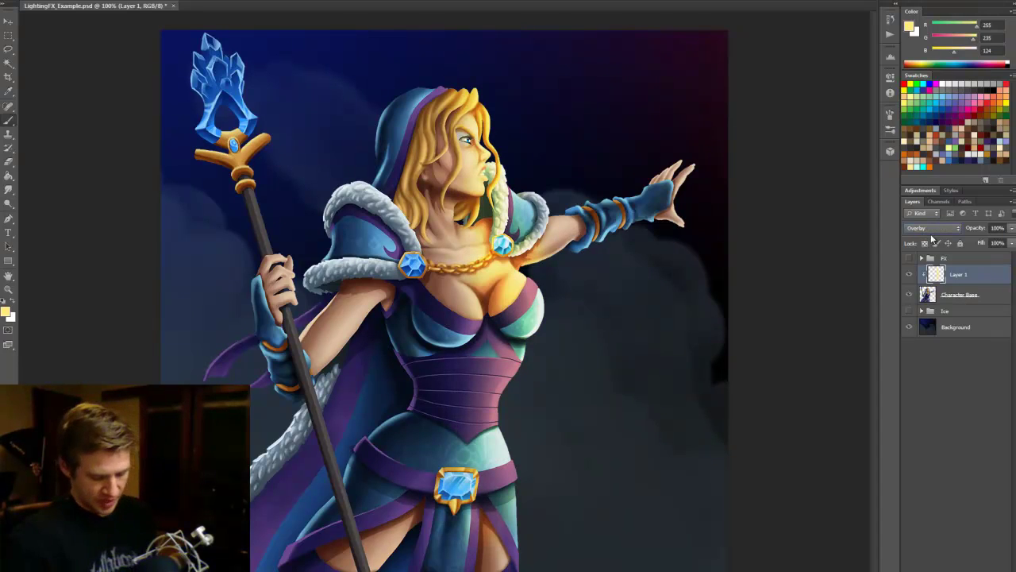
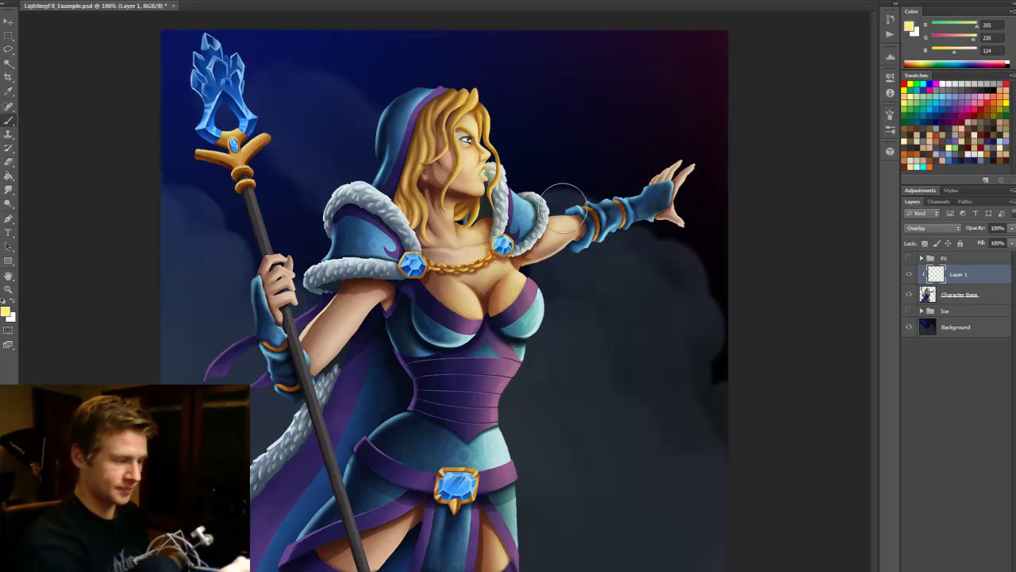
# Toggle Layer 1's visibility repeatedly to compare the character with and without the painted yellow light
pyautogui.click(909, 274)
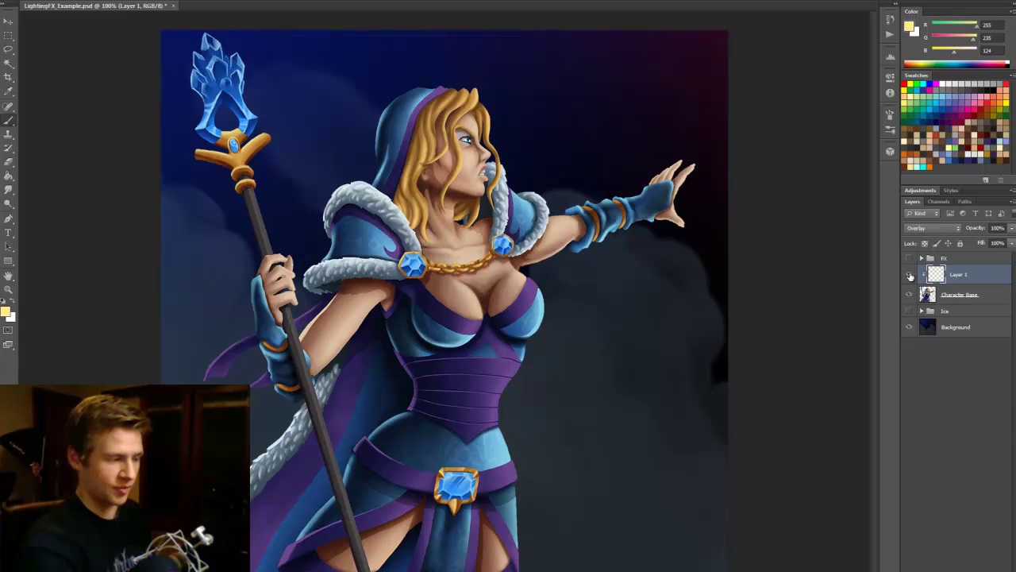
pyautogui.click(909, 274)
pyautogui.click(909, 274)
pyautogui.click(910, 274)
pyautogui.click(909, 274)
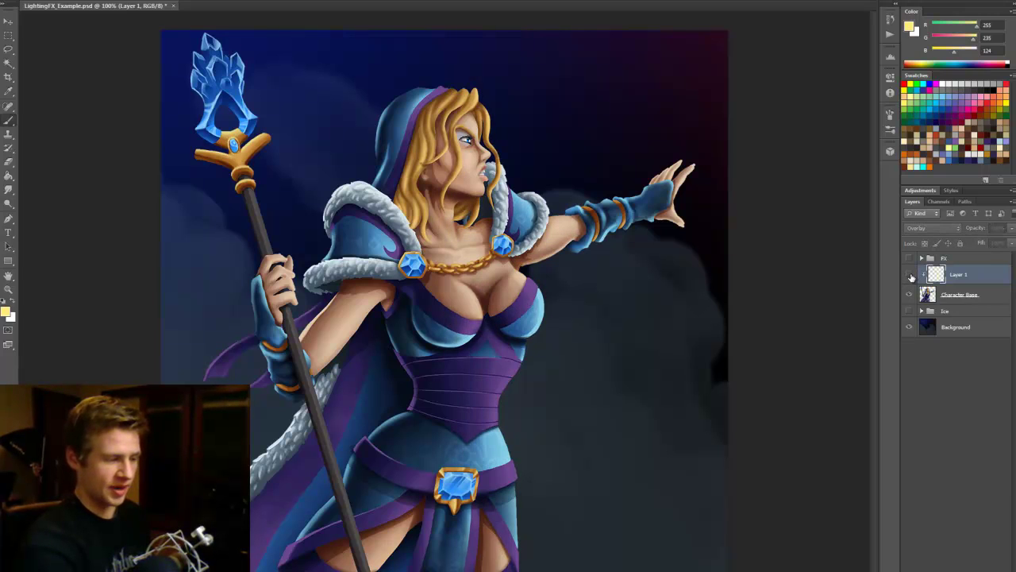
pyautogui.click(909, 274)
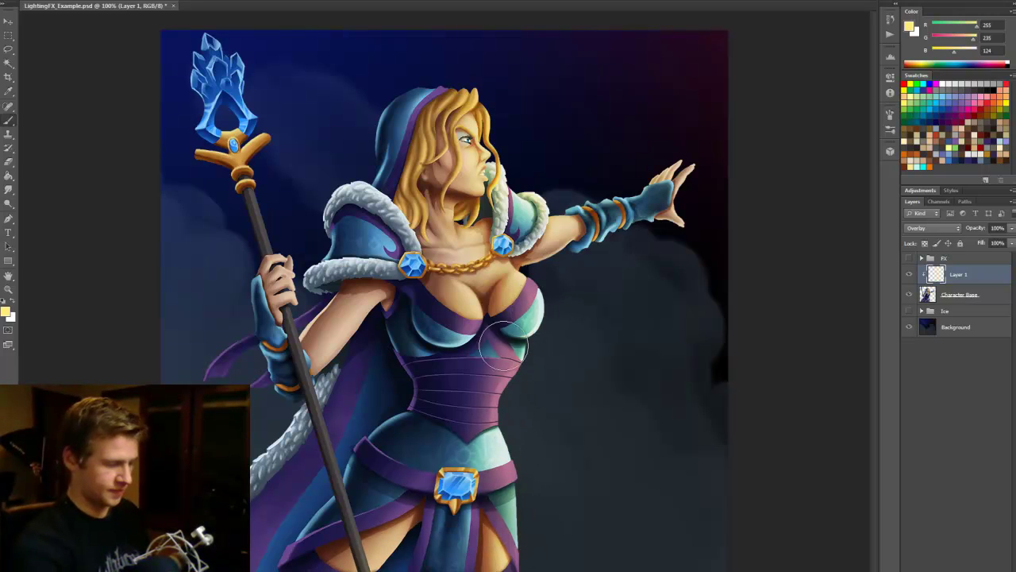
pyautogui.click(910, 275)
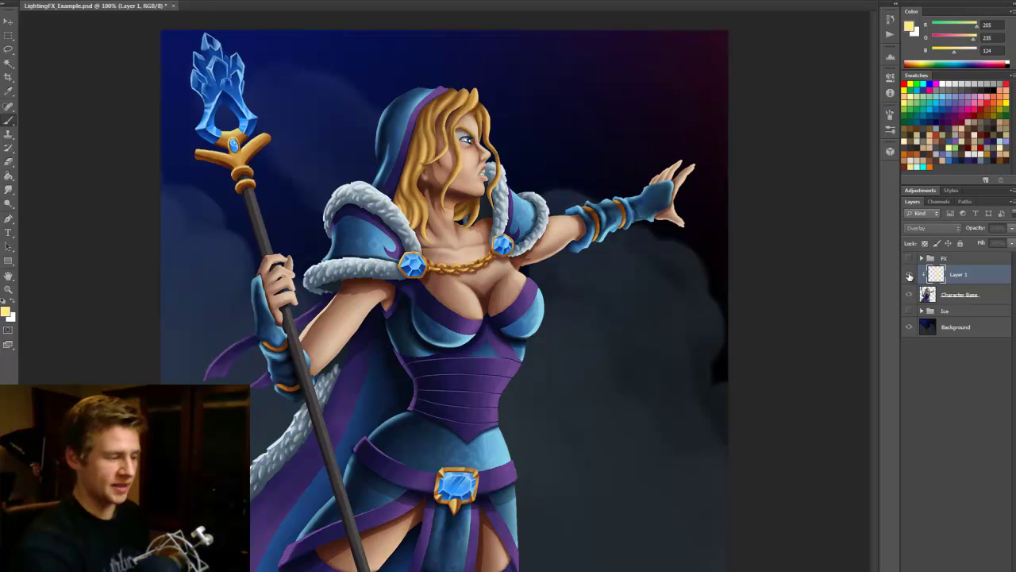
pyautogui.click(910, 275)
pyautogui.click(910, 275)
pyautogui.click(910, 275)
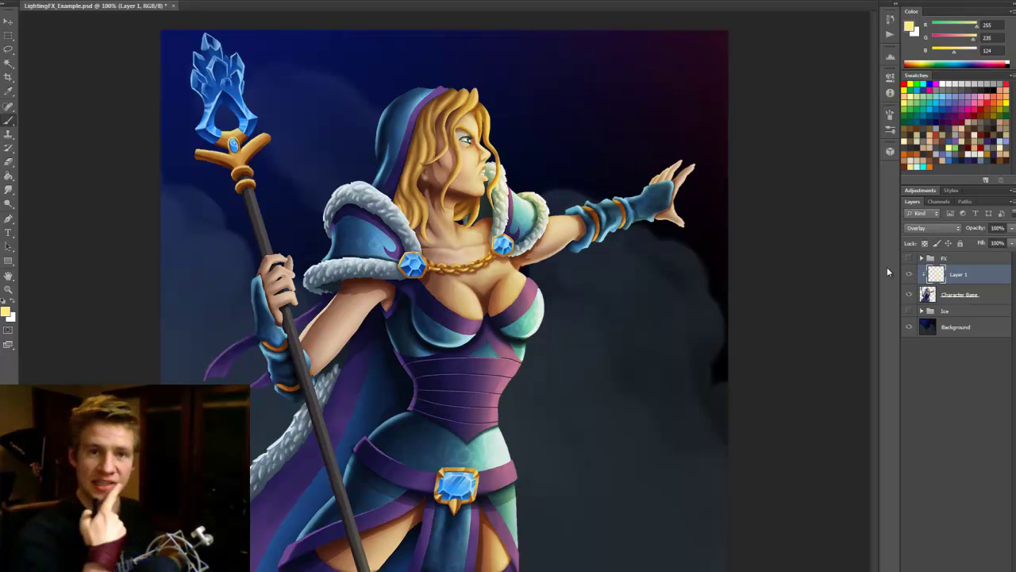
pyautogui.click(910, 275)
pyautogui.click(910, 275)
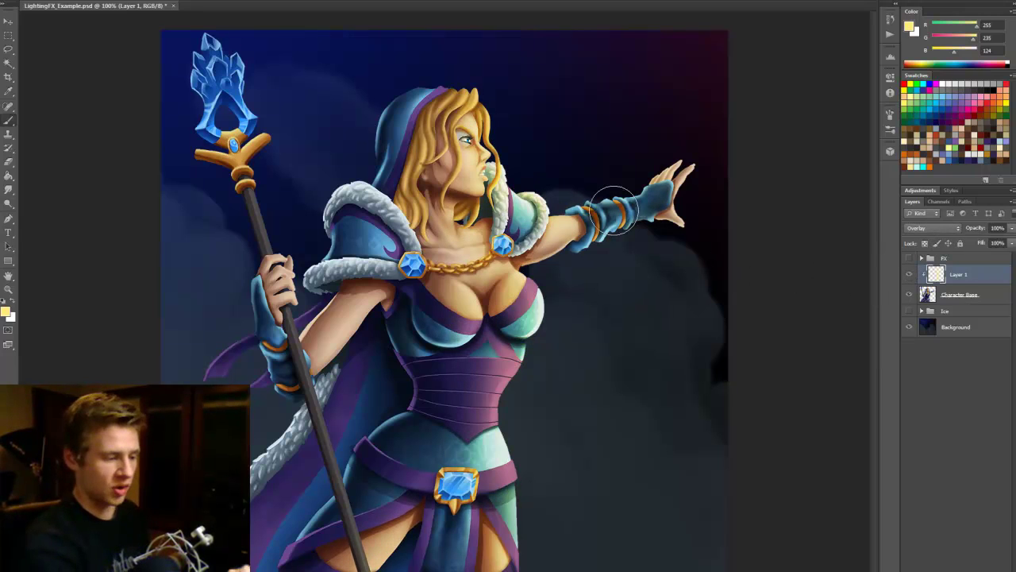
pyautogui.click(910, 275)
pyautogui.click(910, 274)
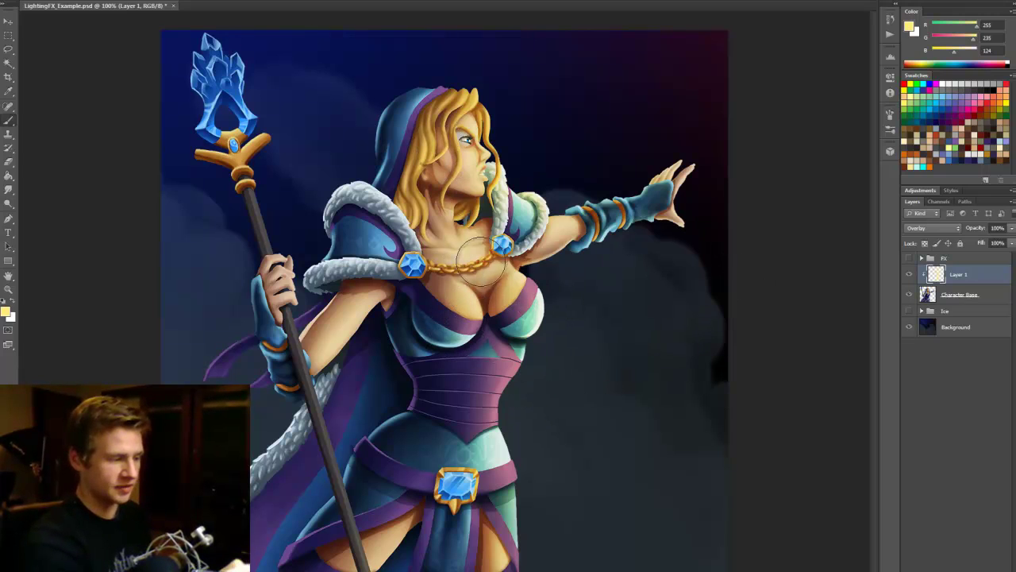
# Add a new layer clipped above Layer 1 and set the foreground colour to saturated orange (R 233, G 110, B 0)
pyautogui.hotkey('ctrl', 'shift', 'alt', 'n')
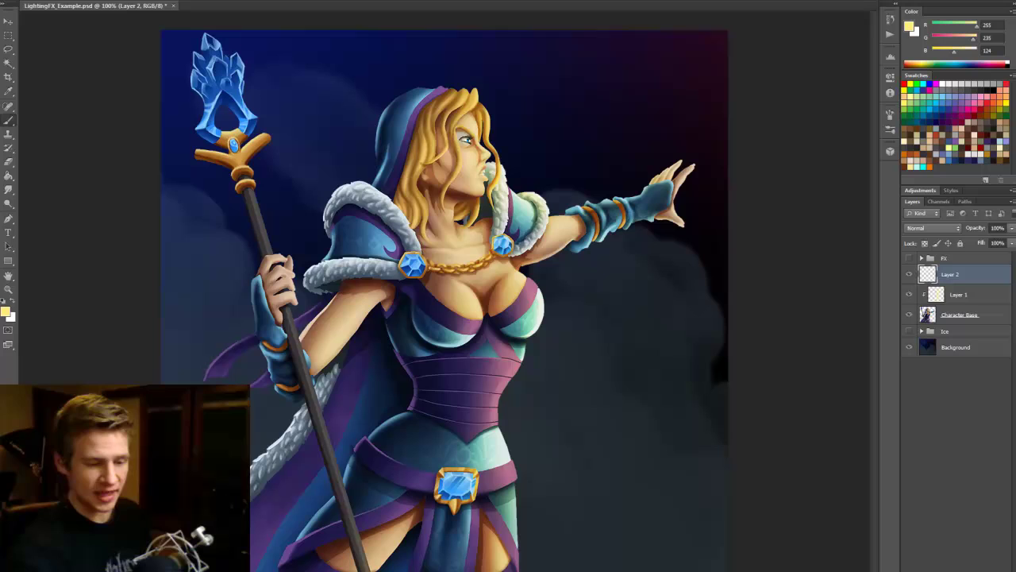
pyautogui.keyDown('alt'); pyautogui.click(953, 283); pyautogui.keyUp('alt')
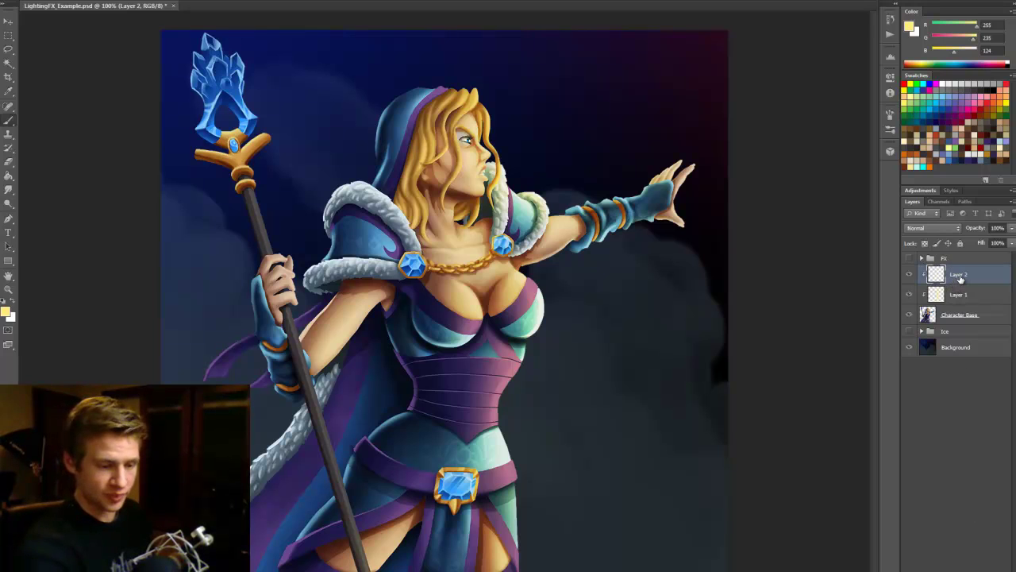
pyautogui.click(6, 311)
pyautogui.moveTo(620, 314); pyautogui.dragTo(622, 321)
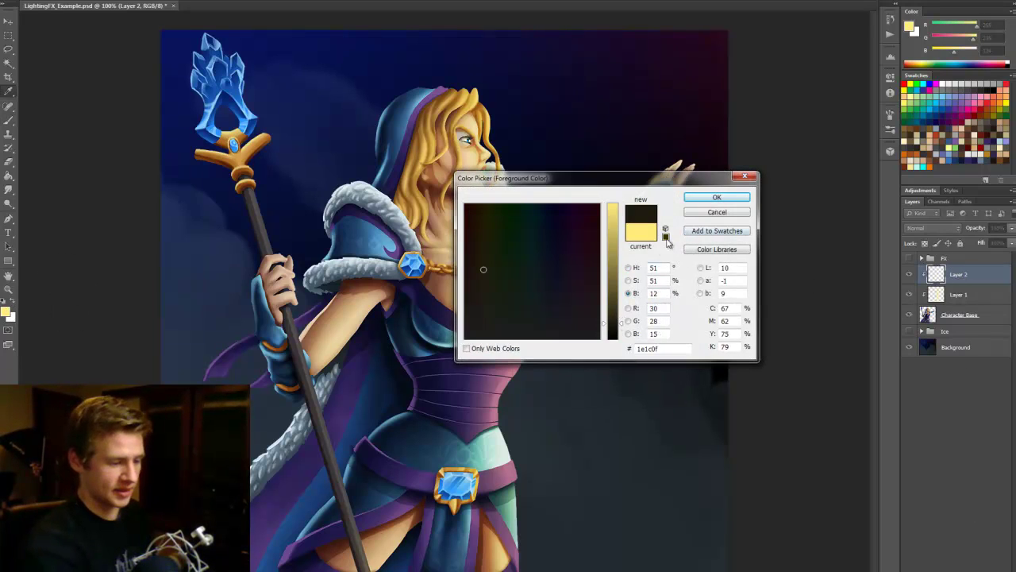
pyautogui.click(629, 270)
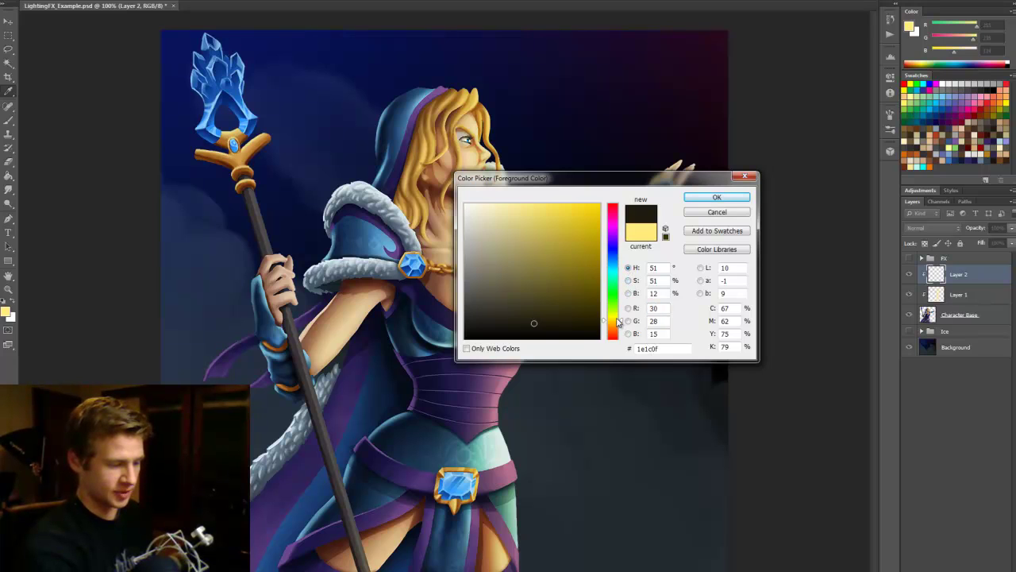
pyautogui.moveTo(619, 320); pyautogui.dragTo(619, 327)
pyautogui.click(600, 224)
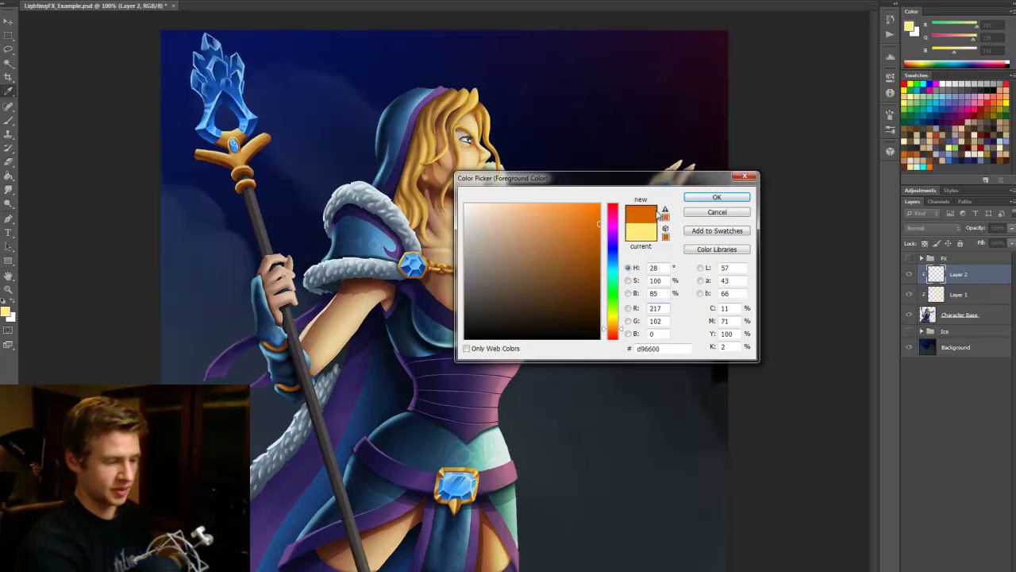
pyautogui.click(716, 197)
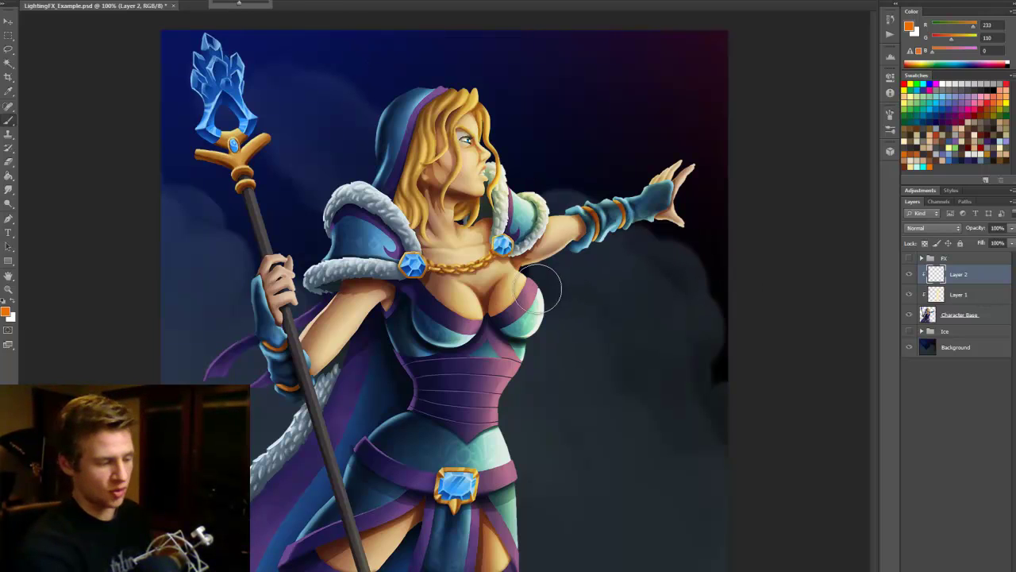
# Paint an orange test stroke from the chest down to the waist on Layer 2 and cycle its blend modes from Multiply to Hard Mix
pyautogui.moveTo(539, 285)
pyautogui.mouseDown()
pyautogui.moveTo(531, 350)
pyautogui.moveTo(533, 275)
pyautogui.moveTo(493, 459)
pyautogui.moveTo(476, 429)
pyautogui.mouseUp()
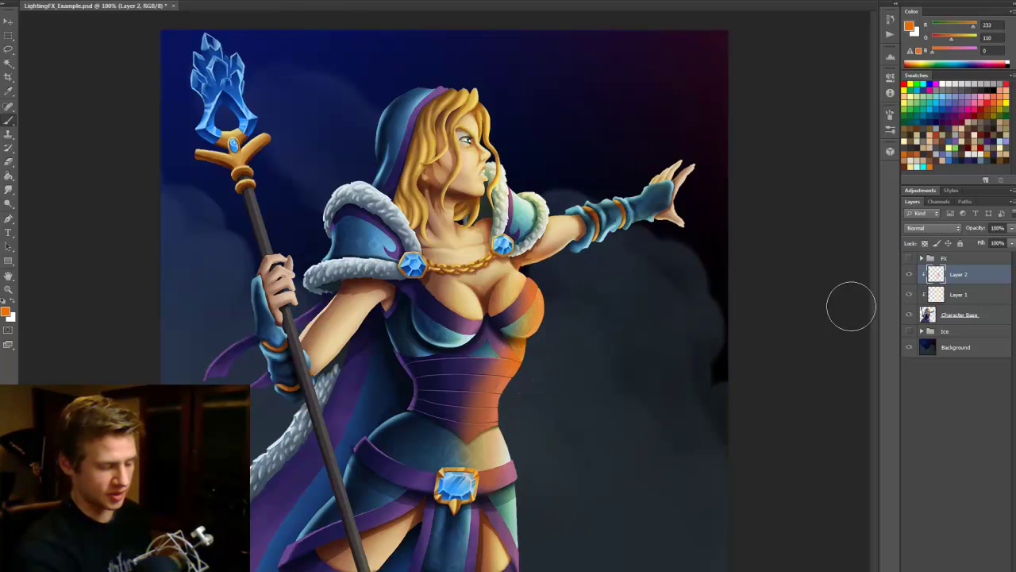
pyautogui.click(933, 228)
pyautogui.click(921, 268)
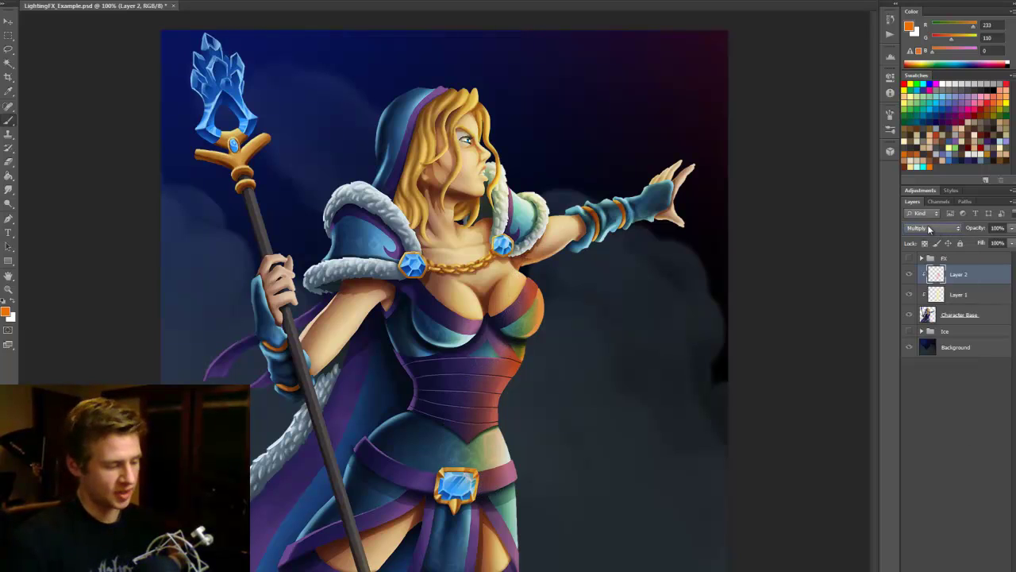
pyautogui.scroll(-5, 929, 229)
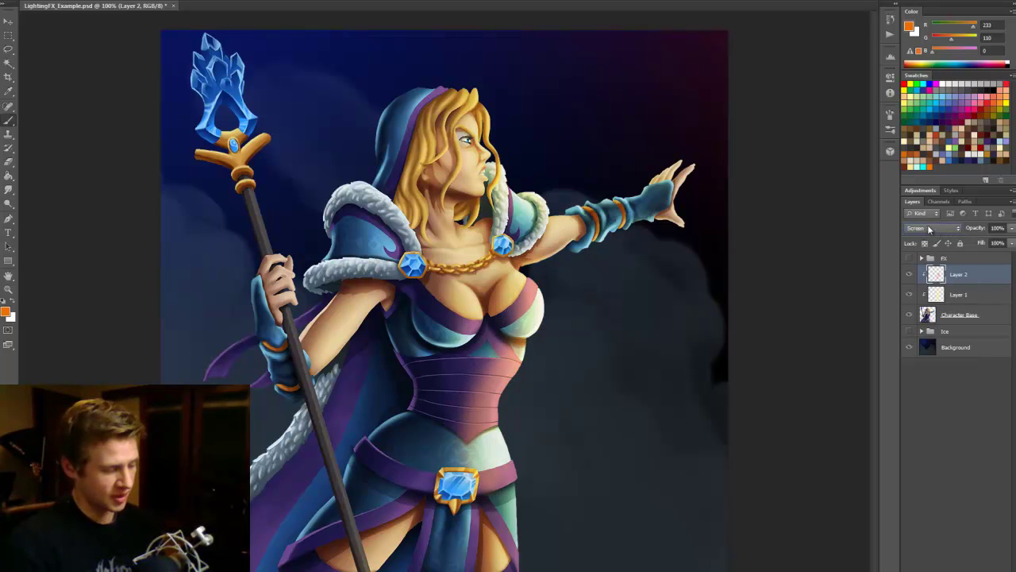
pyautogui.scroll(-1, 929, 229)
pyautogui.scroll(-3, 929, 228)
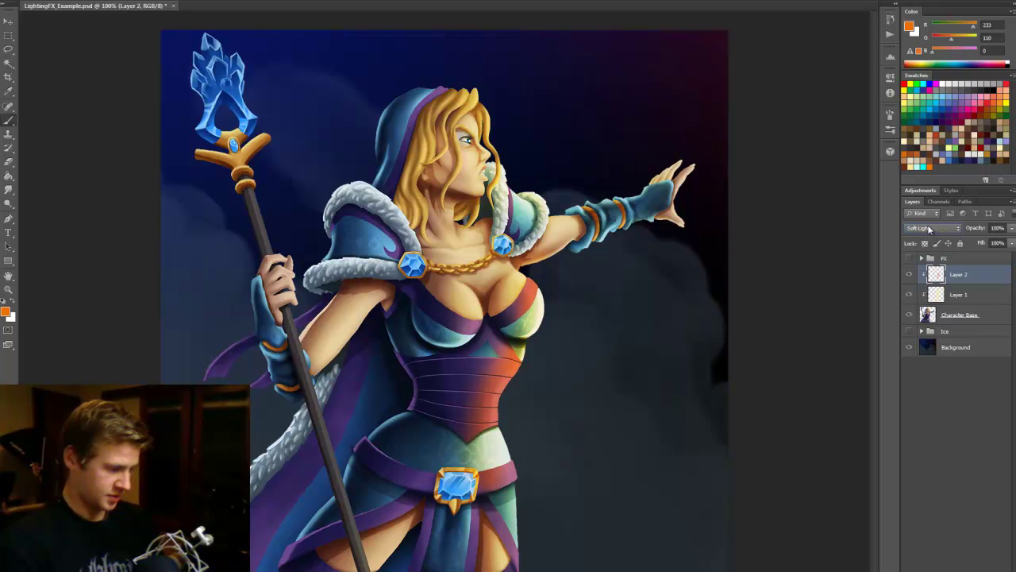
pyautogui.scroll(-4, 929, 228)
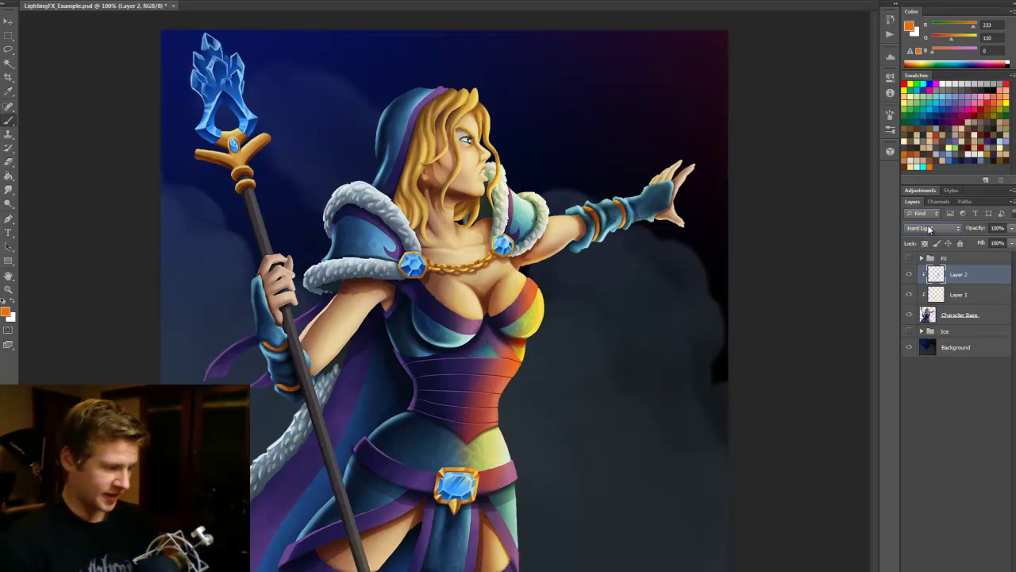
pyautogui.scroll(-1, 929, 229)
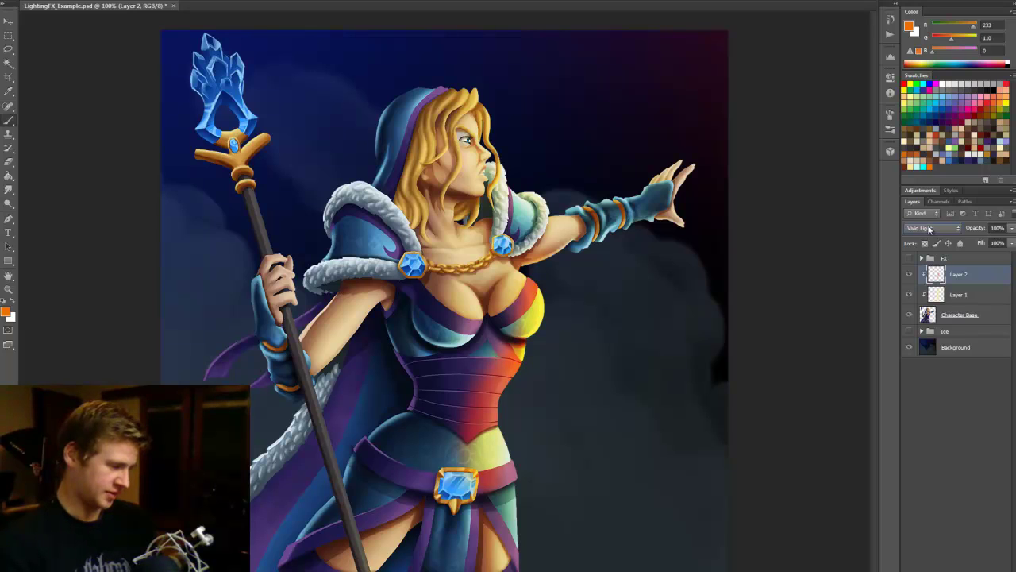
pyautogui.scroll(-1, 929, 229)
pyautogui.scroll(-3, 929, 229)
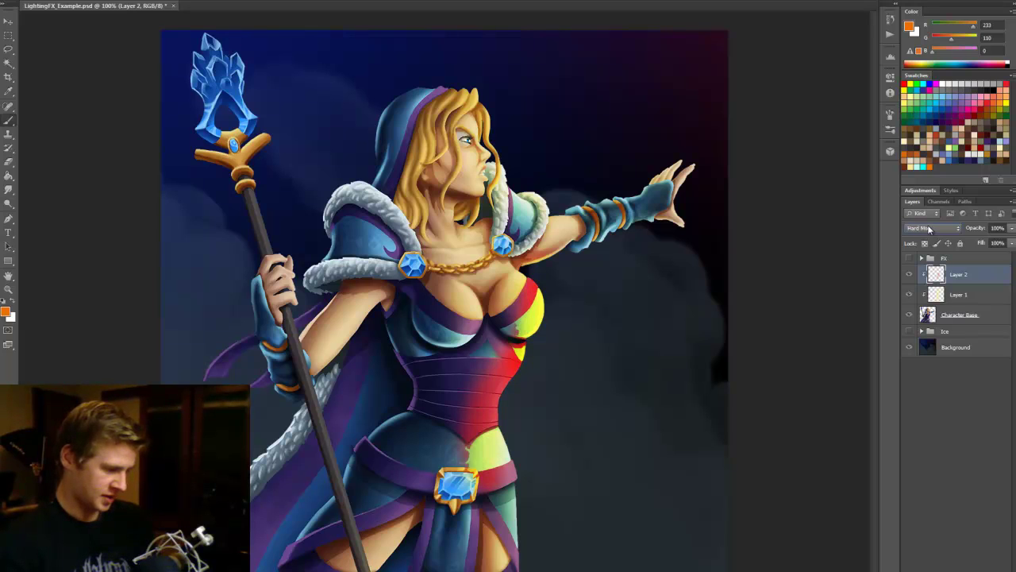
# Step Layer 2 back through Hard Light, Overlay, Linear Dodge (Add) and Color Dodge to compare the orange effect
pyautogui.scroll(2, 930, 229)
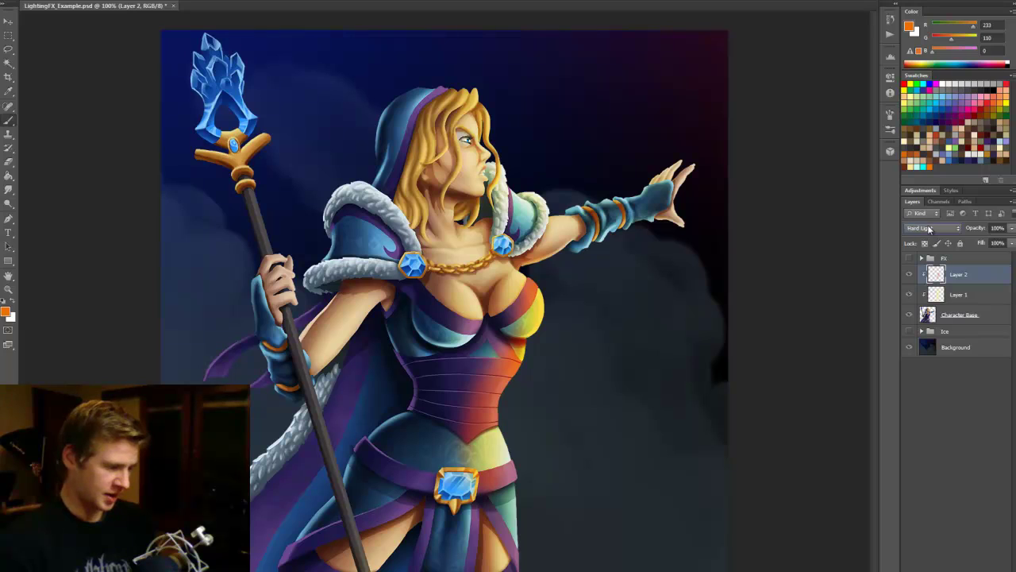
pyautogui.scroll(1, 929, 228)
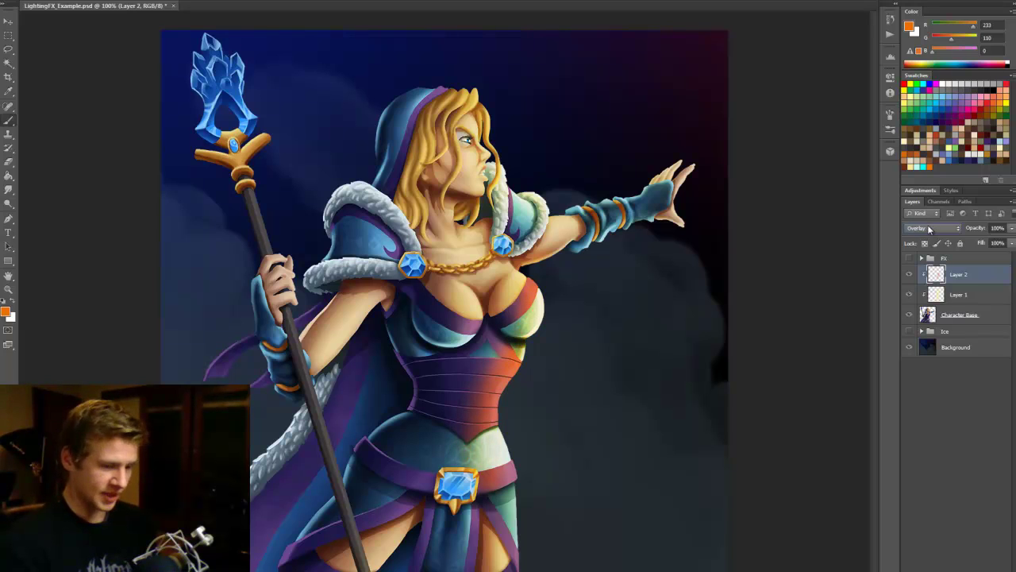
pyautogui.scroll(1, 929, 229)
pyautogui.scroll(-1, 929, 229)
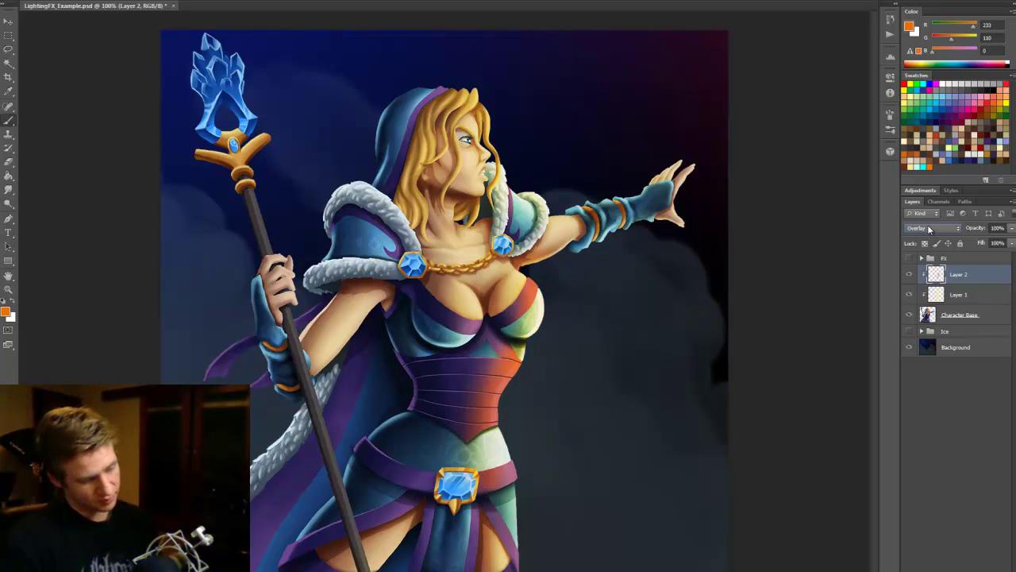
pyautogui.scroll(5, 929, 229)
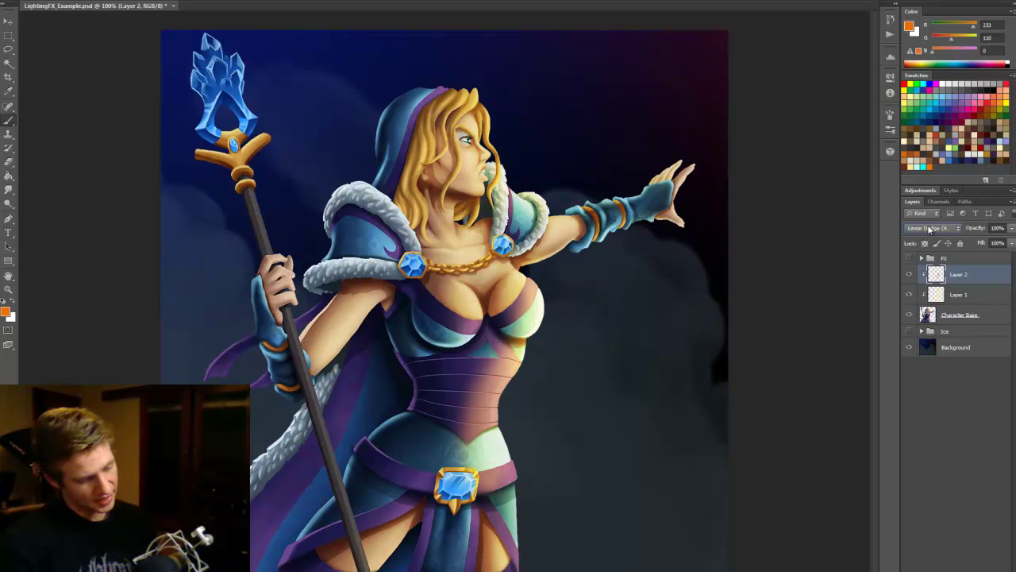
pyautogui.scroll(-1, 929, 229)
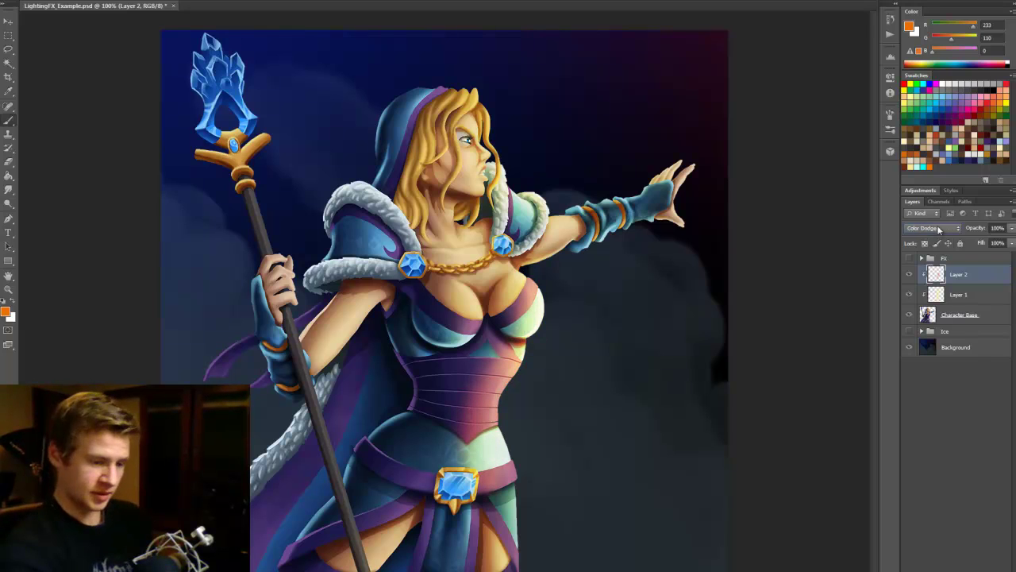
# Set Layer 2's blend mode to Overlay and clear all the orange test paint from the layer
pyautogui.click(940, 229)
pyautogui.click(929, 363)
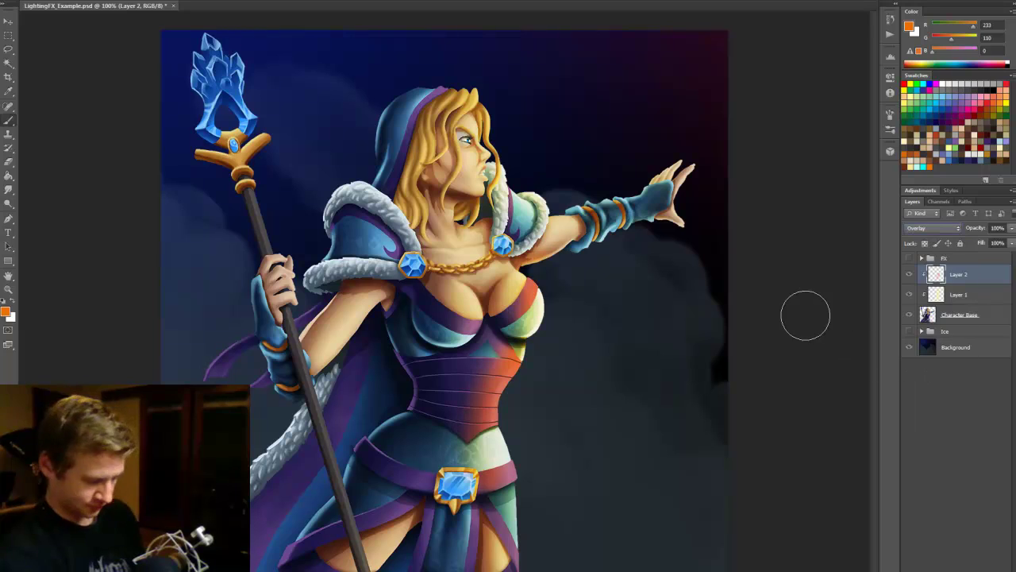
pyautogui.press('m')
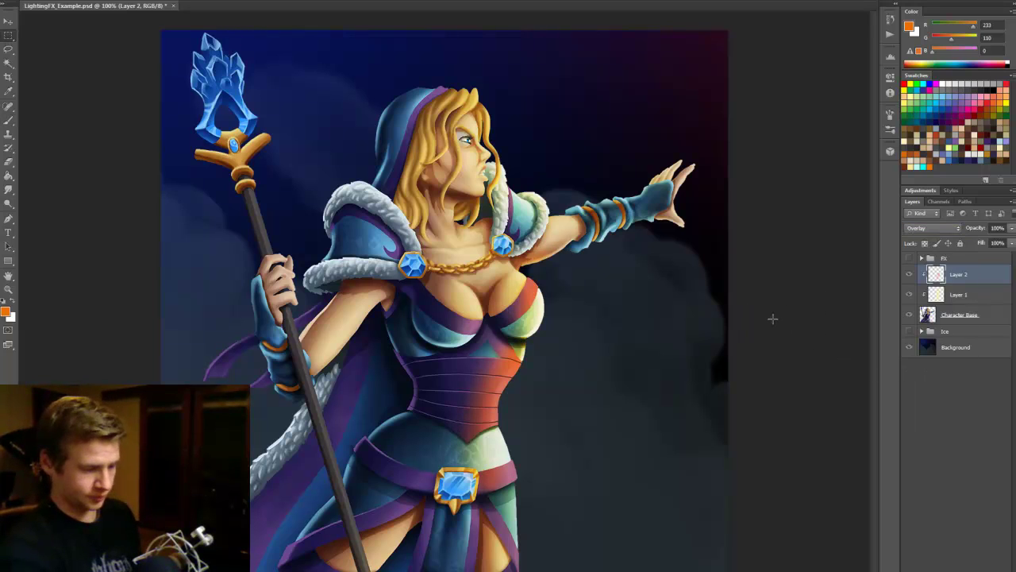
pyautogui.hotkey('ctrl', 'a')
pyautogui.press('Delete')
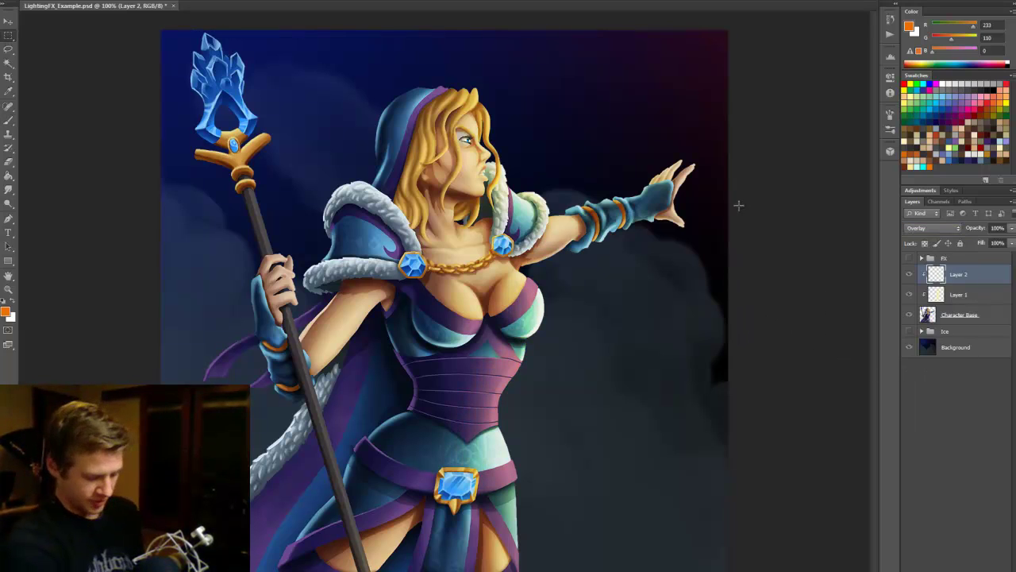
# Choose the Brush tool with a 63 px soft round tip at 0% hardness
pyautogui.press('b')
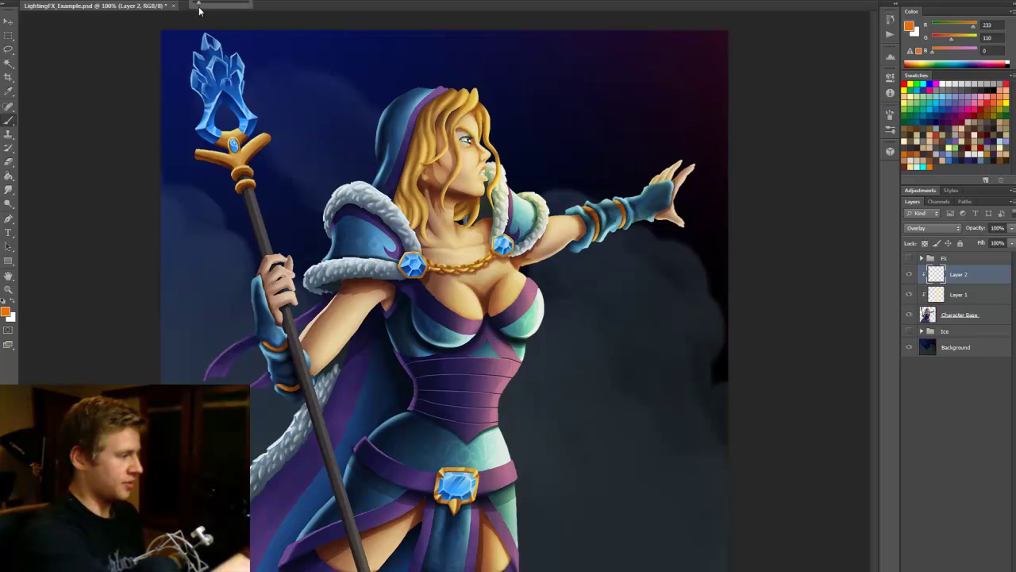
pyautogui.rightClick(60, 8)
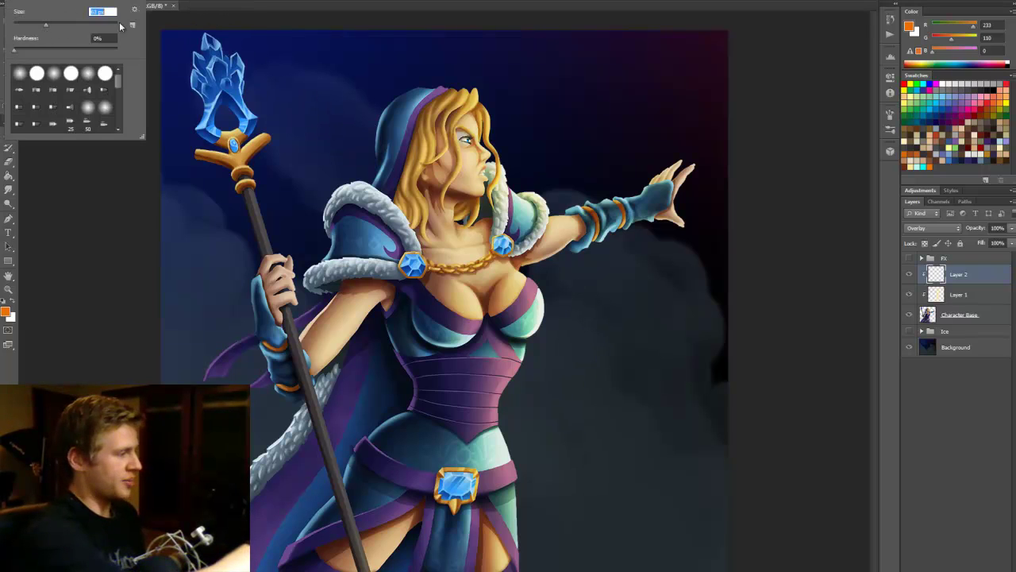
pyautogui.press('Return')
pyautogui.rightClick(97, 17)
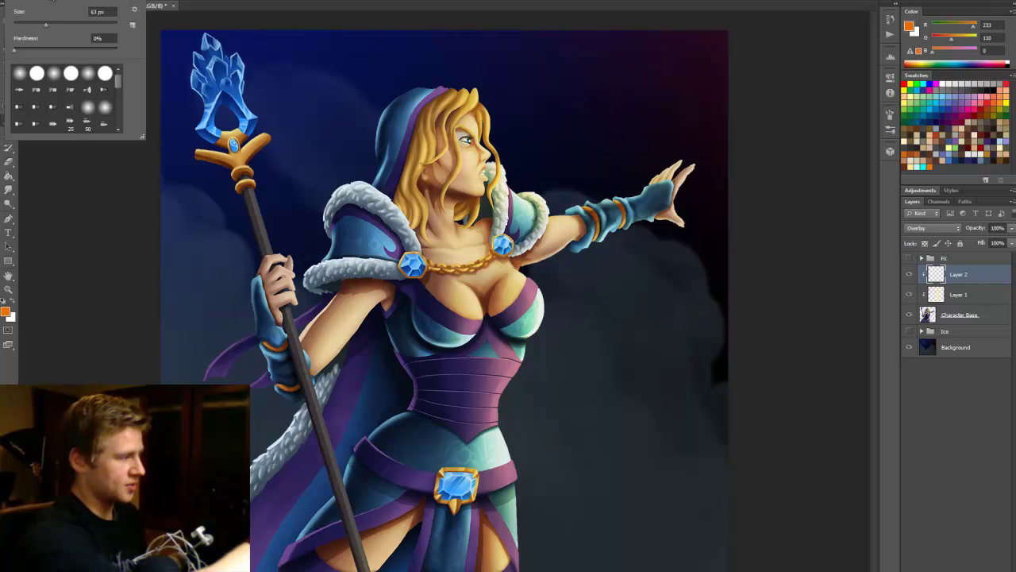
pyautogui.press('Return')
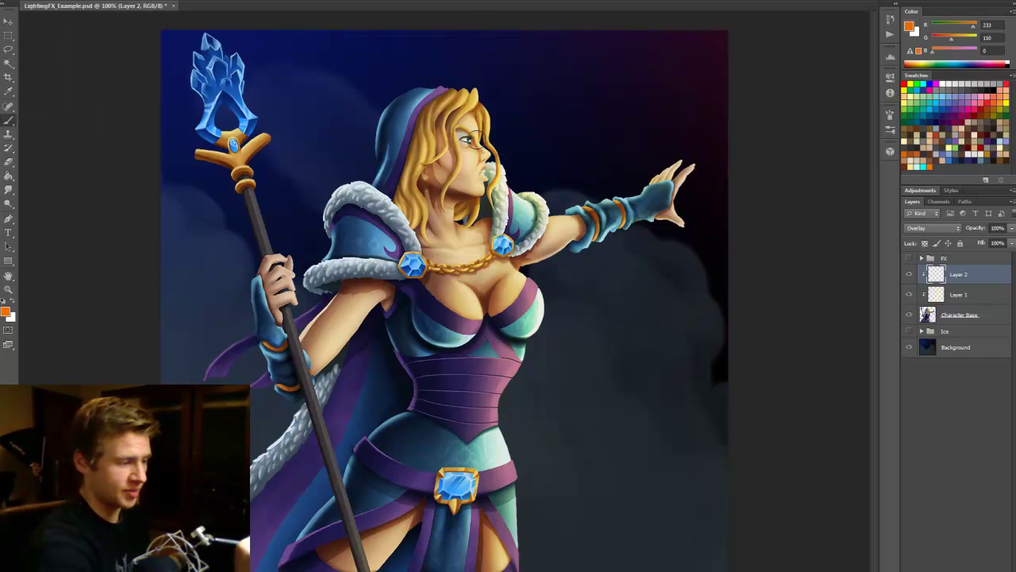
# Hide and show Layer 1 and Layer 2 in turn to compare the character with and without each lighting layer
pyautogui.click(910, 295)
pyautogui.click(910, 295)
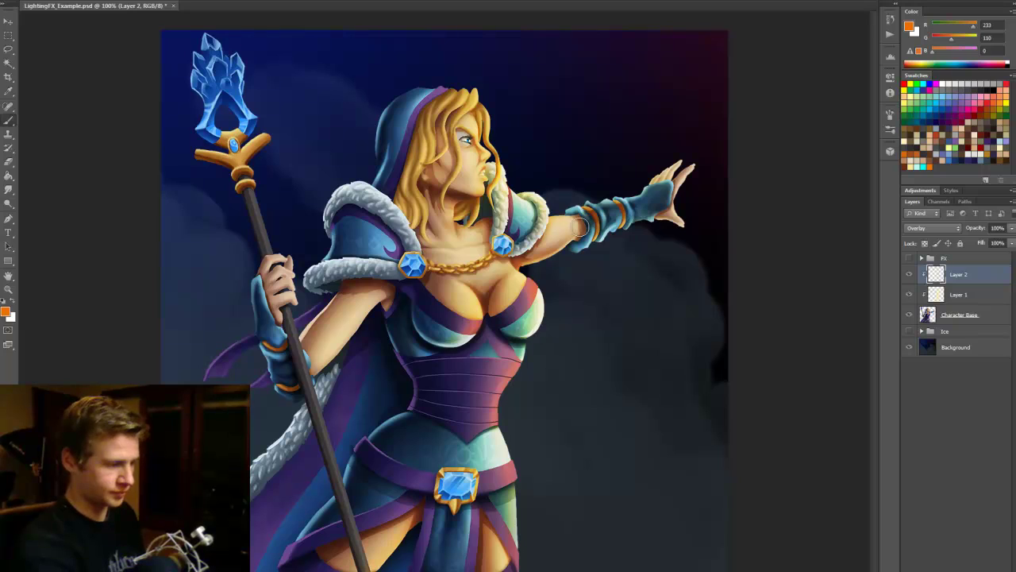
pyautogui.click(911, 276)
pyautogui.click(910, 276)
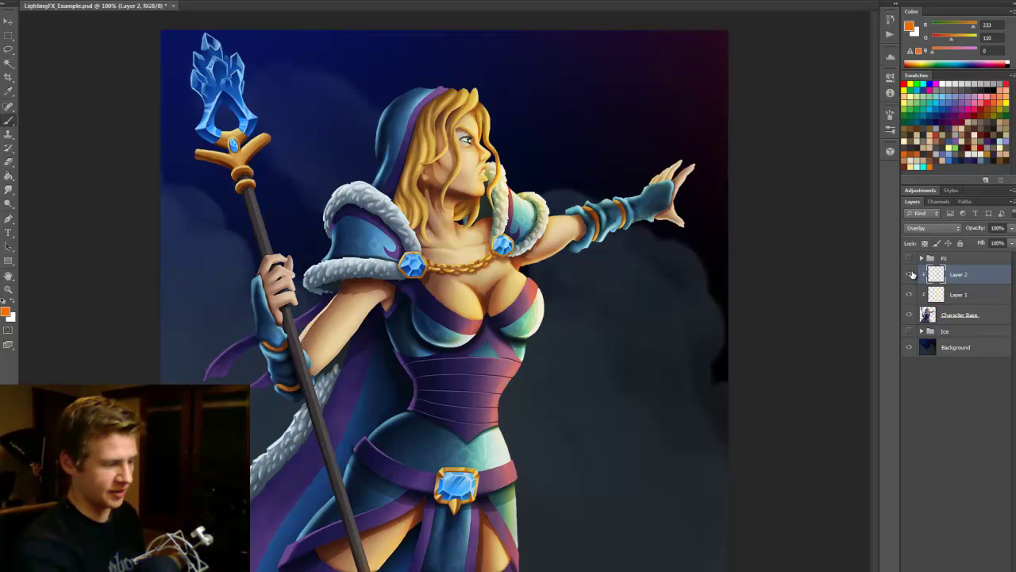
# Toggle Layer 2 and Layer 1 off and on to review the orange and yellow lighting on the character
pyautogui.click(911, 274)
pyautogui.click(911, 274)
pyautogui.click(911, 275)
pyautogui.click(911, 275)
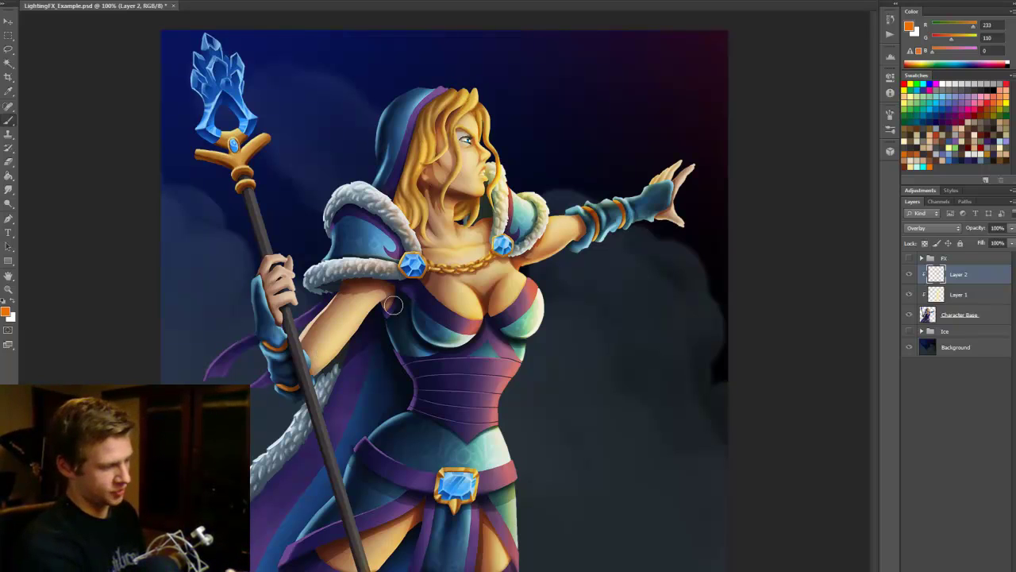
pyautogui.click(910, 276)
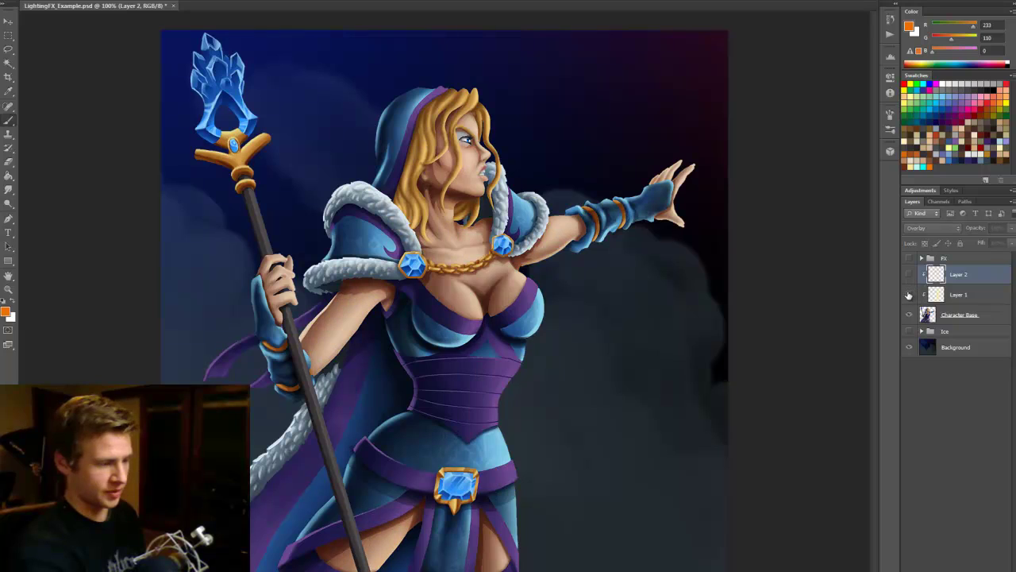
pyautogui.click(909, 276)
pyautogui.click(909, 275)
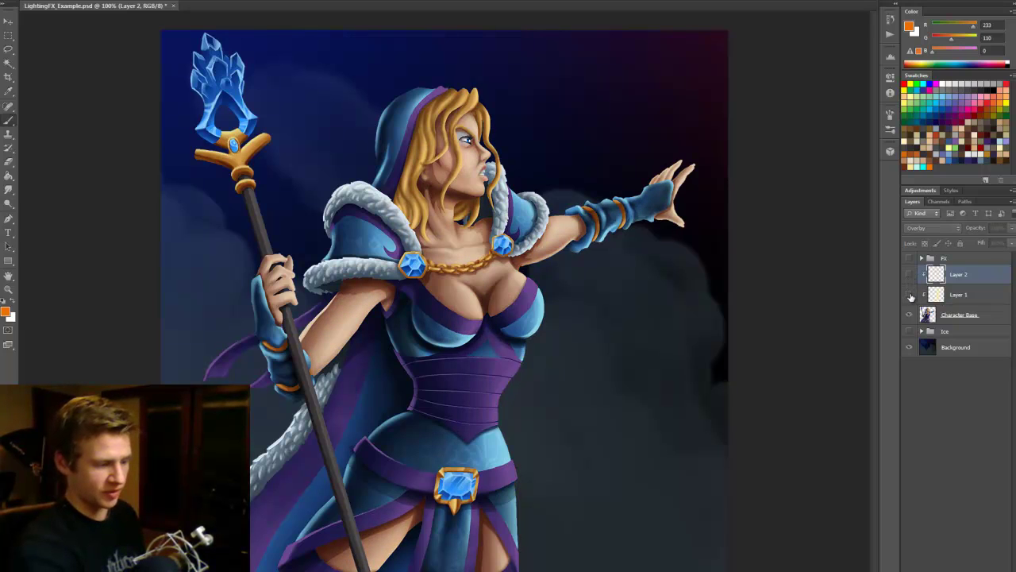
pyautogui.click(910, 275)
pyautogui.click(909, 295)
pyautogui.click(909, 294)
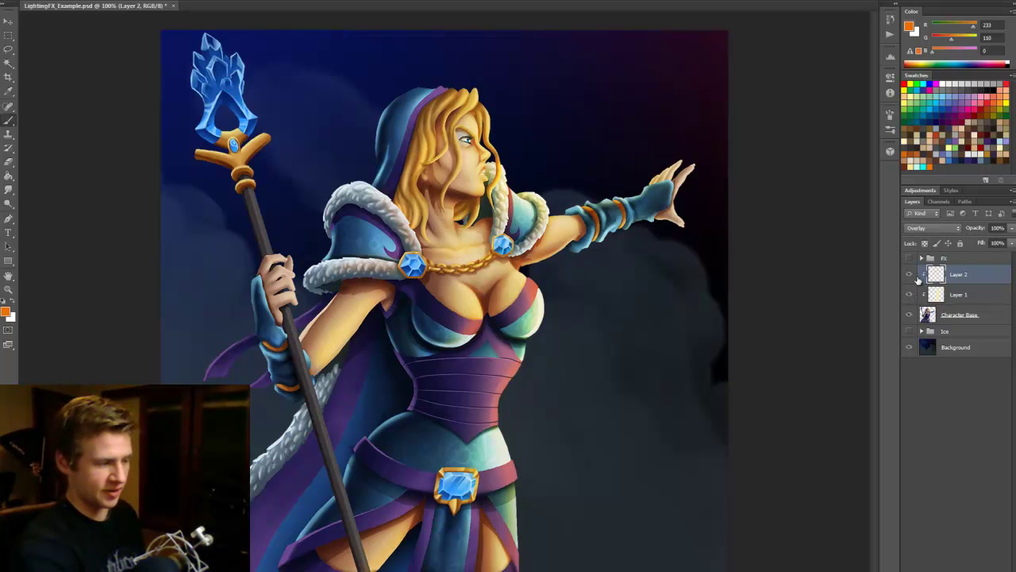
# Add a new layer above Layer 2 and clip it to the Character Base layer
pyautogui.press('m')
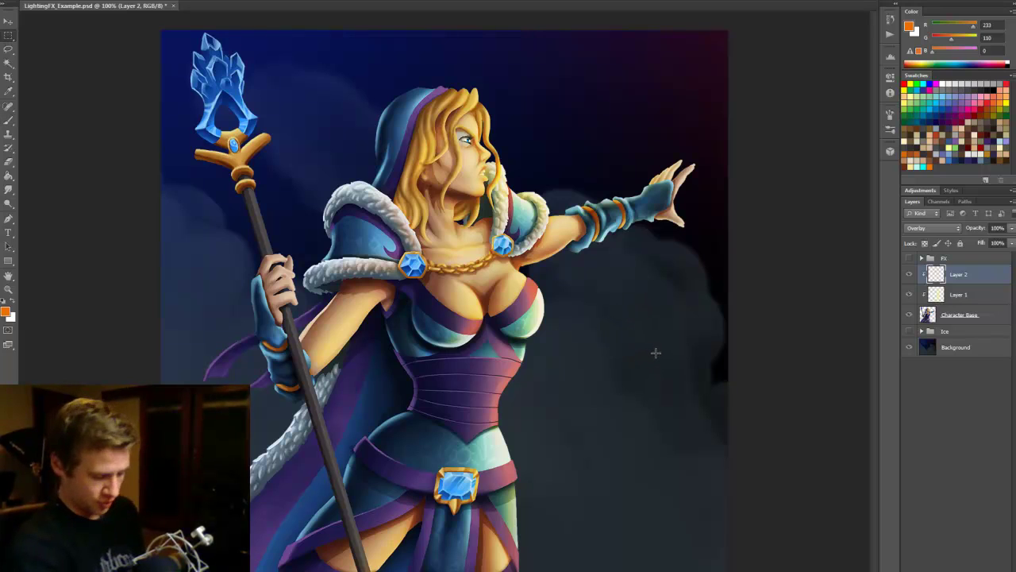
pyautogui.press('b')
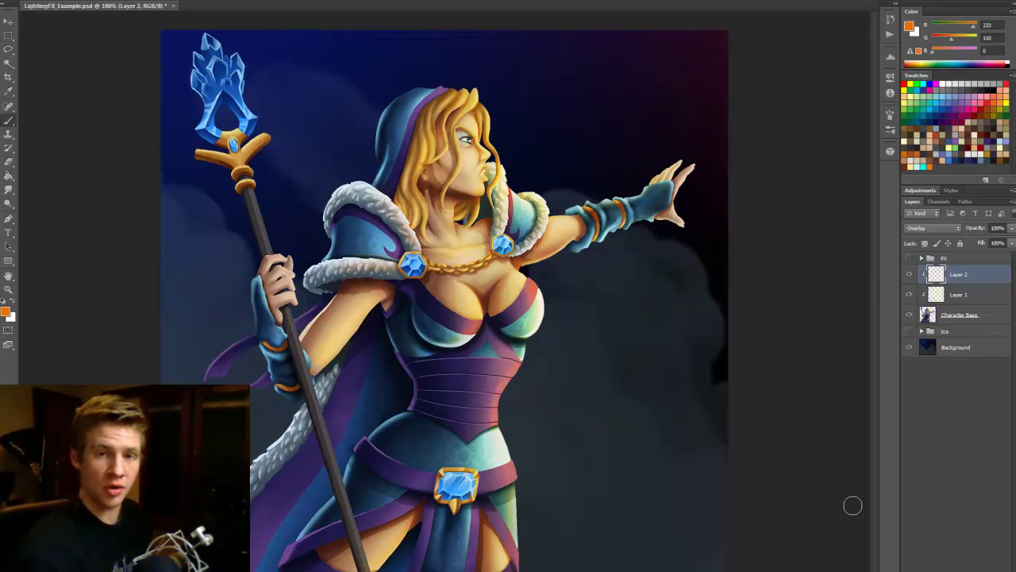
pyautogui.hotkey('ctrl', 'shift', 'alt', 'n')
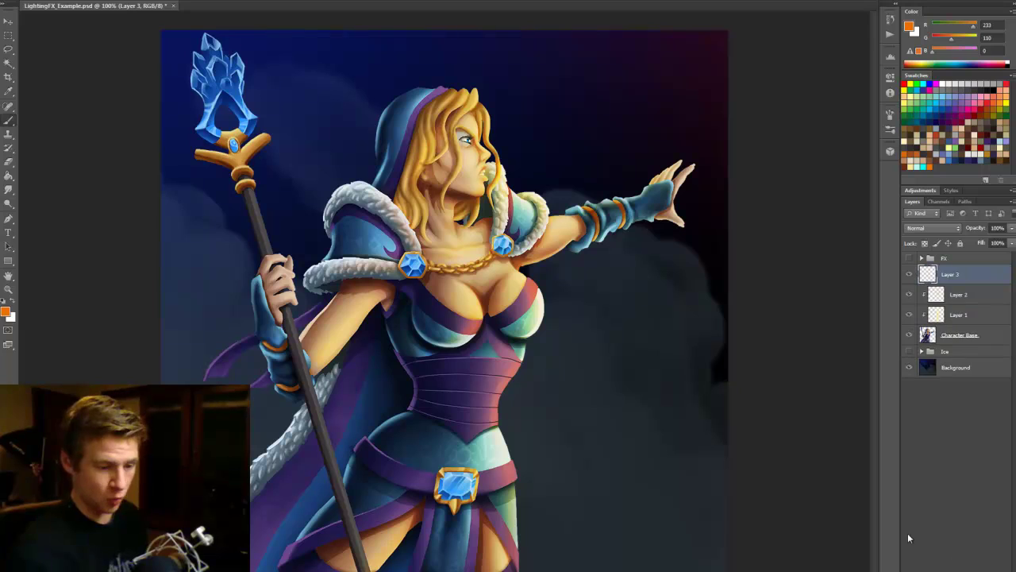
pyautogui.keyDown('alt'); pyautogui.click(955, 283); pyautogui.keyUp('alt')
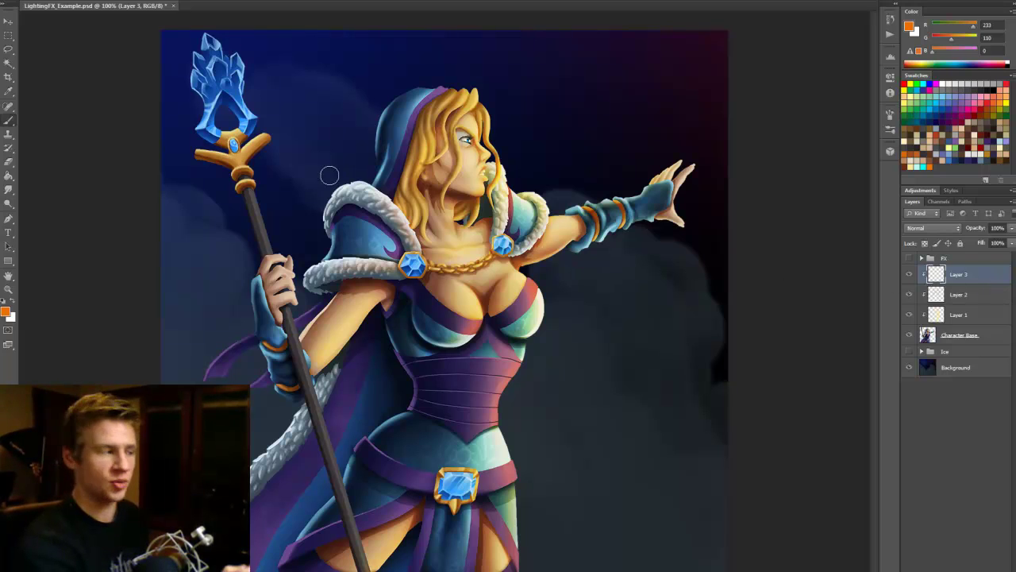
# Check that the brush is soft at 0% hardness and set the foreground colour to light blue, RGB 166, 229, 255
pyautogui.rightClick(104, 50)
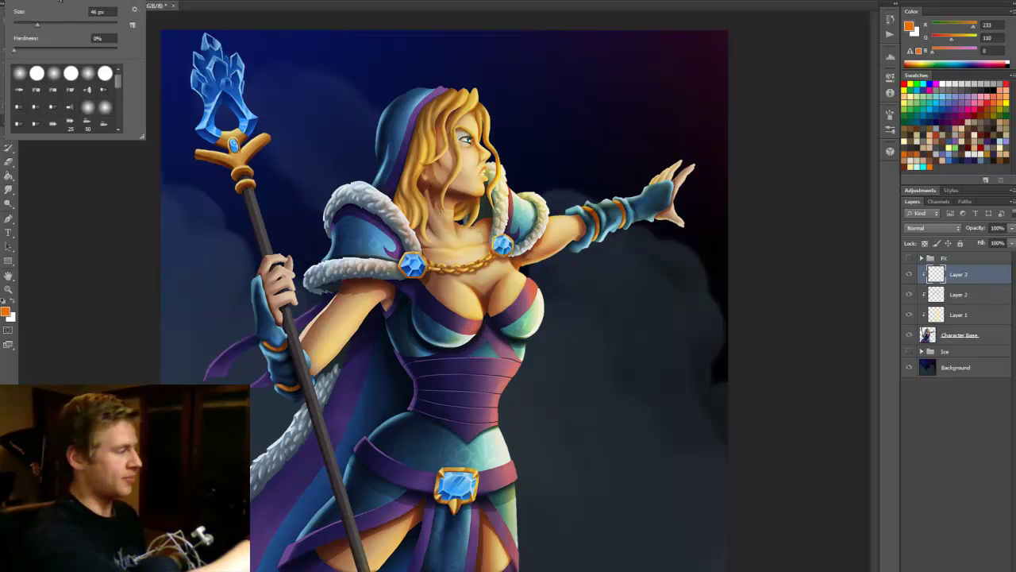
pyautogui.press('Return')
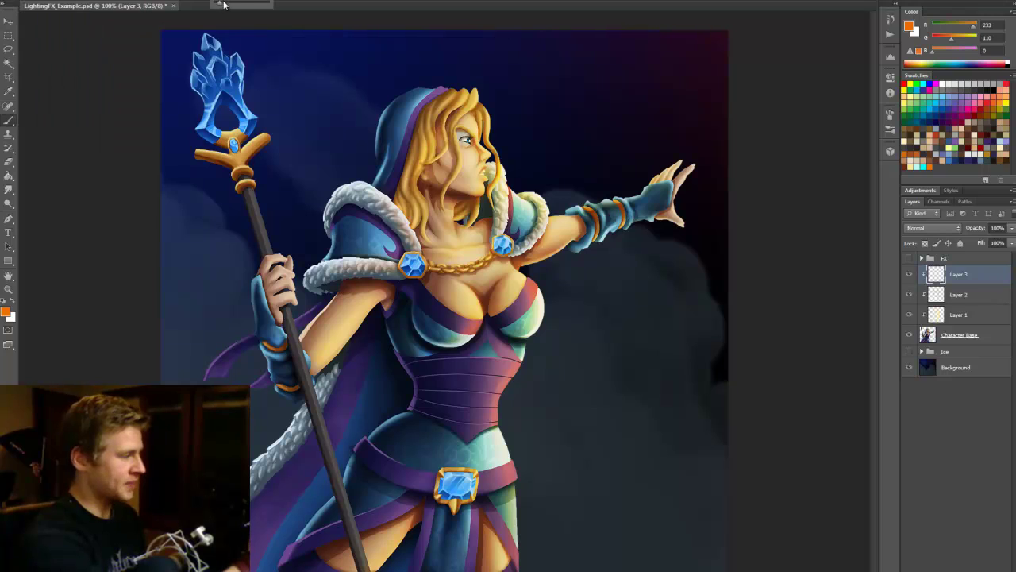
pyautogui.click(7, 311)
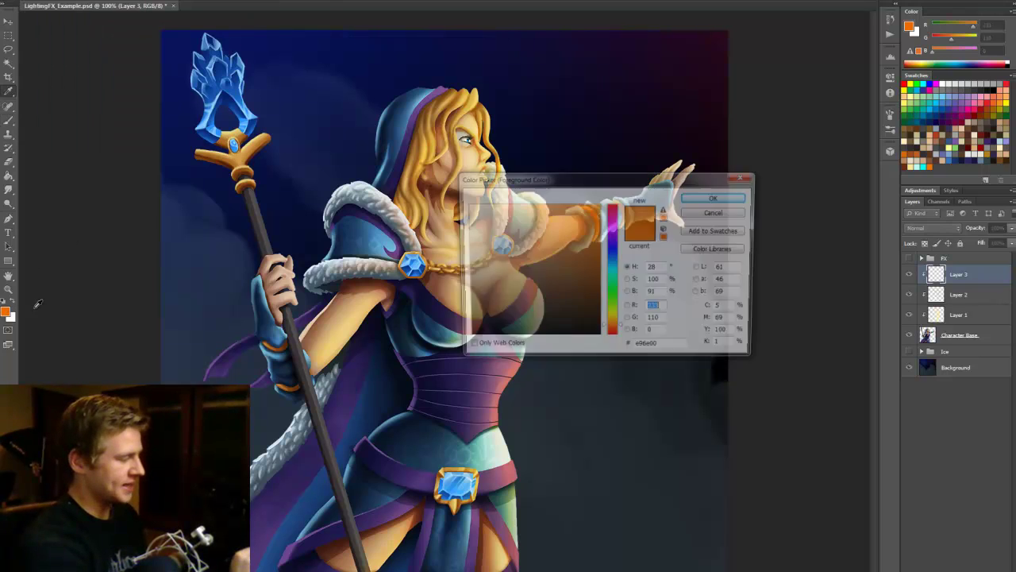
pyautogui.moveTo(617, 294); pyautogui.dragTo(616, 268)
pyautogui.moveTo(548, 208); pyautogui.dragTo(509, 211)
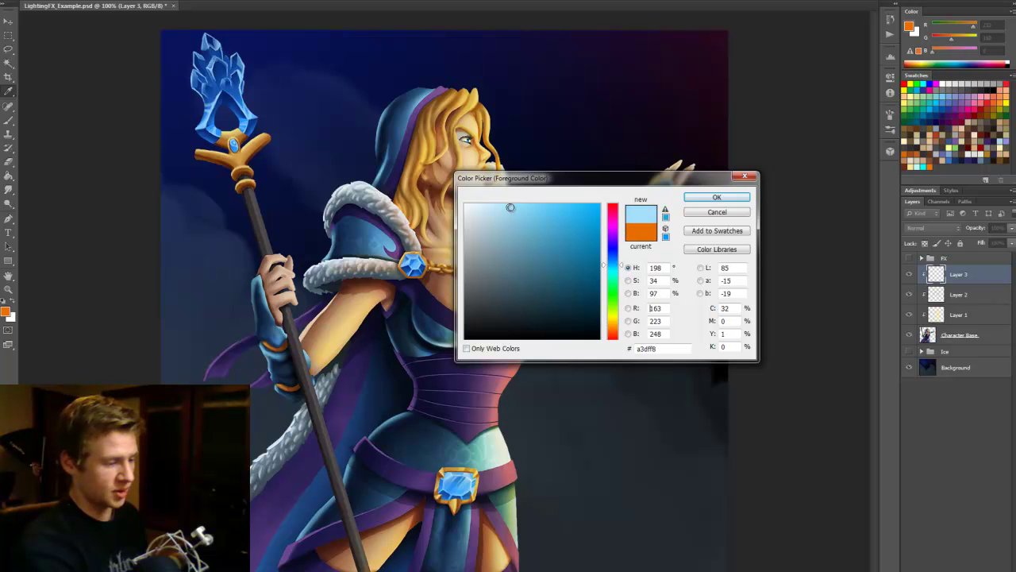
pyautogui.click(717, 196)
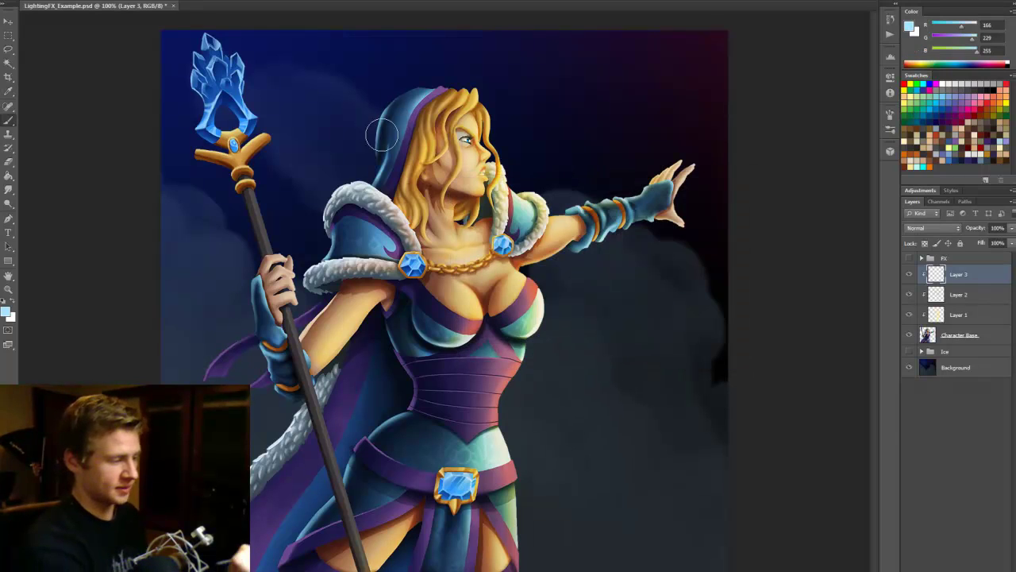
# Paint light-blue test strokes over the hood, hair and shoulder, and try Layer 3's blend modes from Multiply through Screen, Overlay and Linear Light to Exclusion
pyautogui.moveTo(387, 109)
pyautogui.mouseDown()
pyautogui.moveTo(385, 198)
pyautogui.moveTo(369, 187)
pyautogui.moveTo(334, 238)
pyautogui.moveTo(333, 258)
pyautogui.moveTo(338, 210)
pyautogui.moveTo(349, 286)
pyautogui.moveTo(421, 119)
pyautogui.mouseUp()
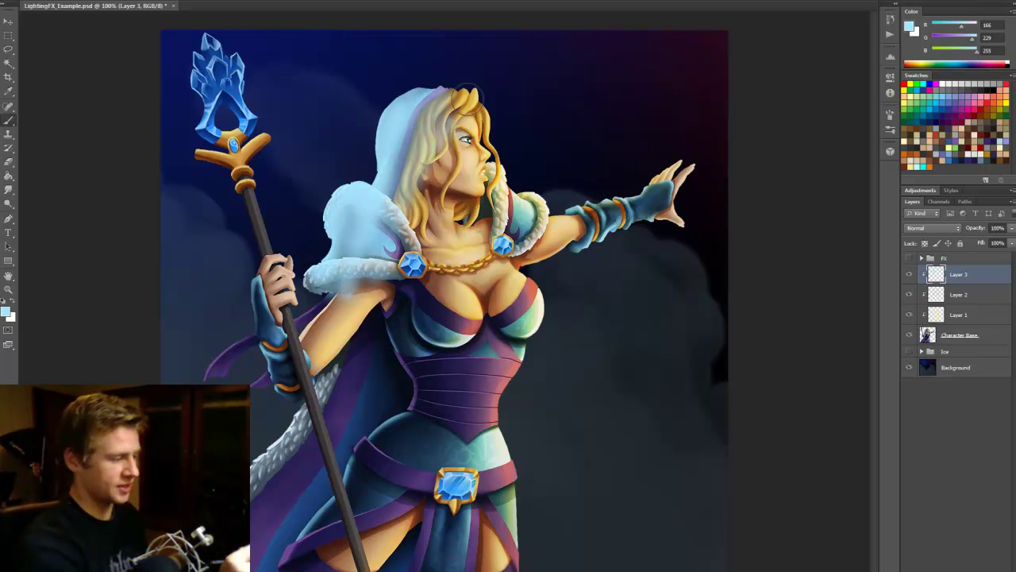
pyautogui.scroll(-2, 915, 229)
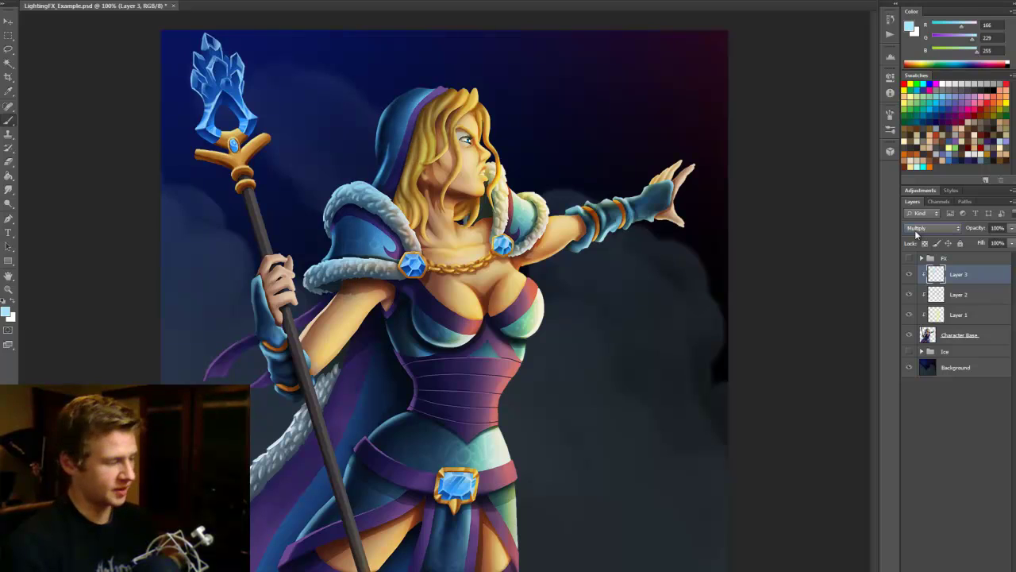
pyautogui.scroll(-4, 915, 229)
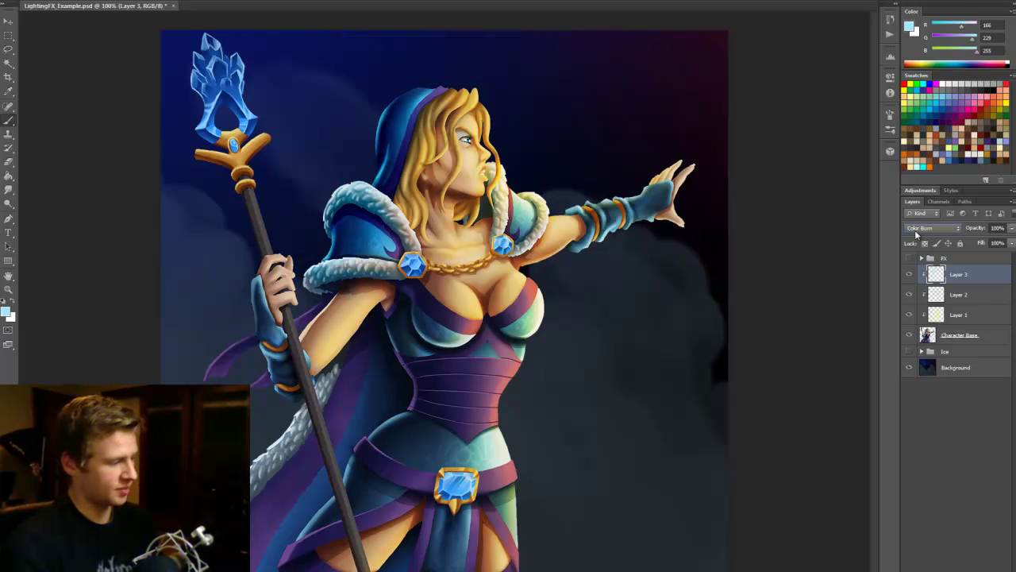
pyautogui.scroll(-2, 914, 230)
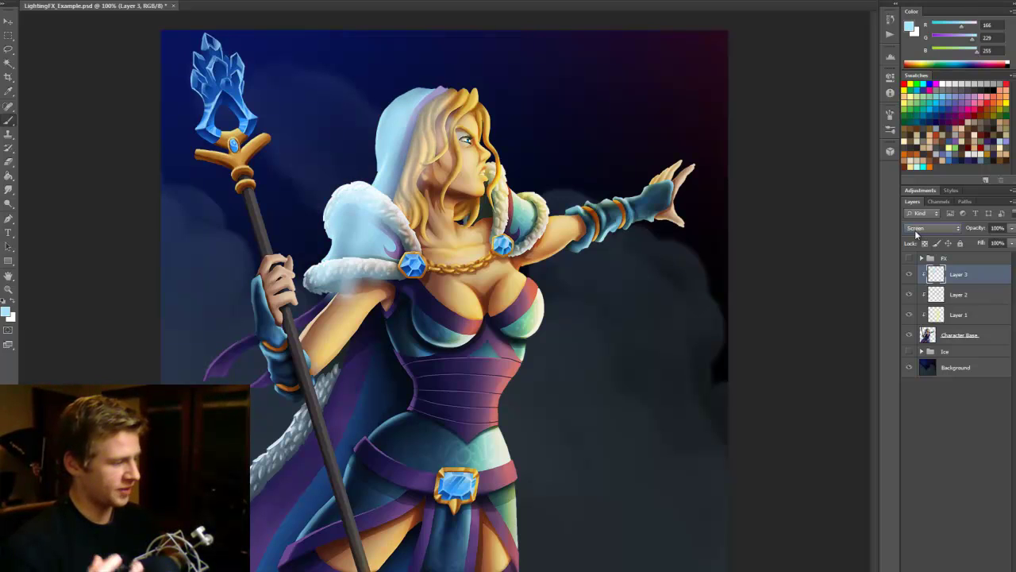
pyautogui.scroll(-2, 915, 230)
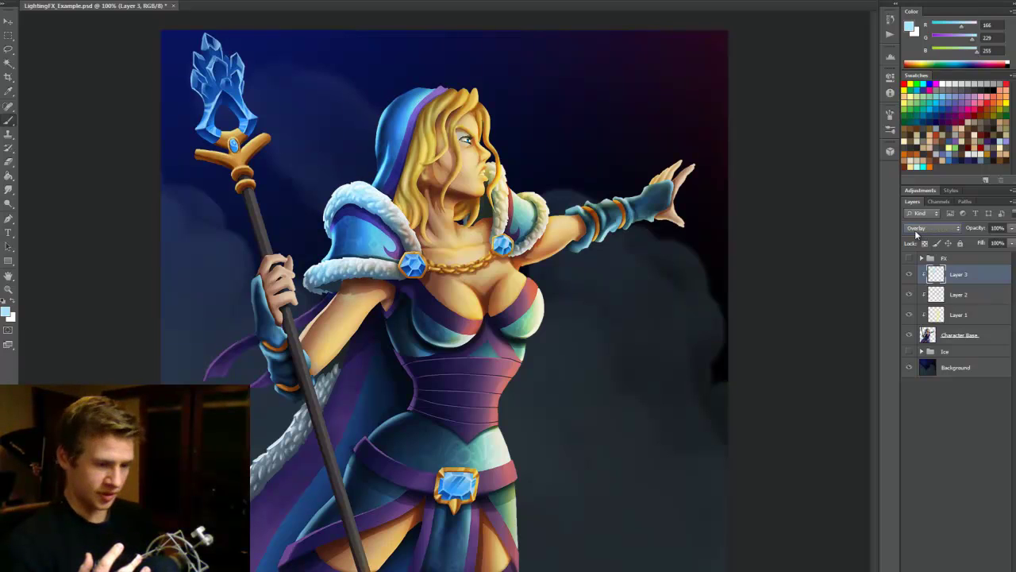
pyautogui.scroll(-5, 915, 229)
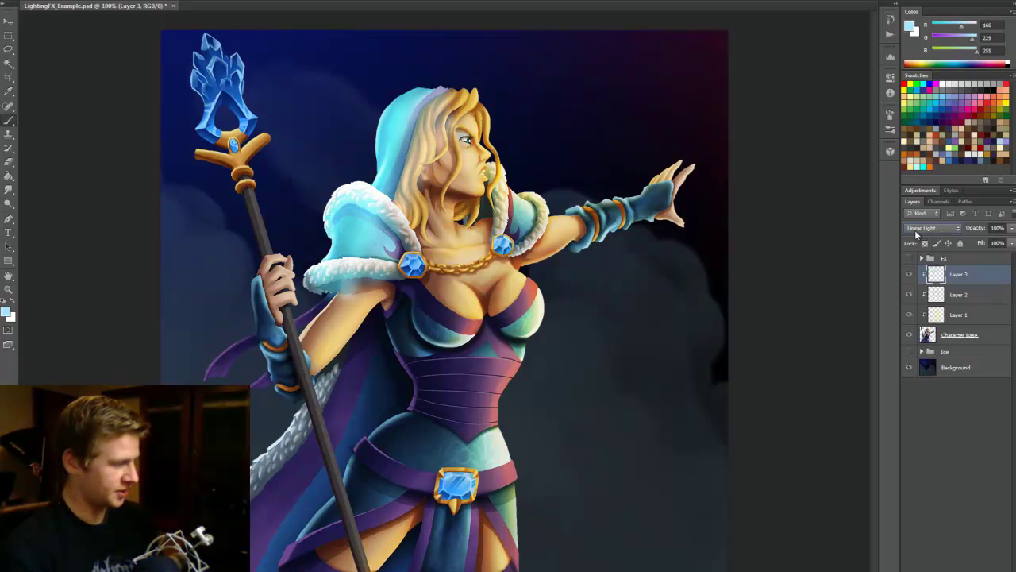
pyautogui.scroll(-5, 915, 230)
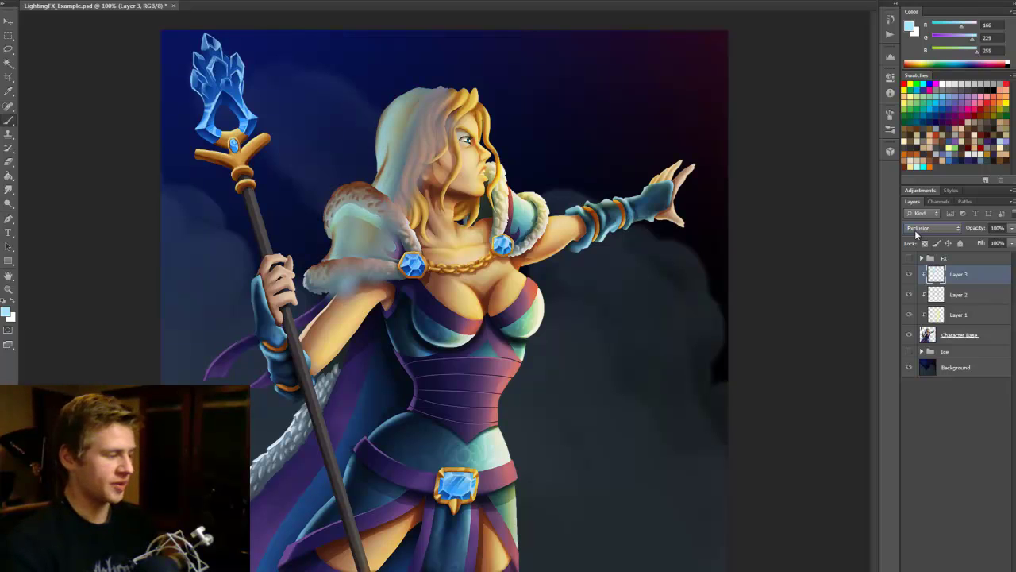
# Set Layer 3's blend mode to Overlay and clear the light-blue test paint from the layer
pyautogui.scroll(5, 915, 229)
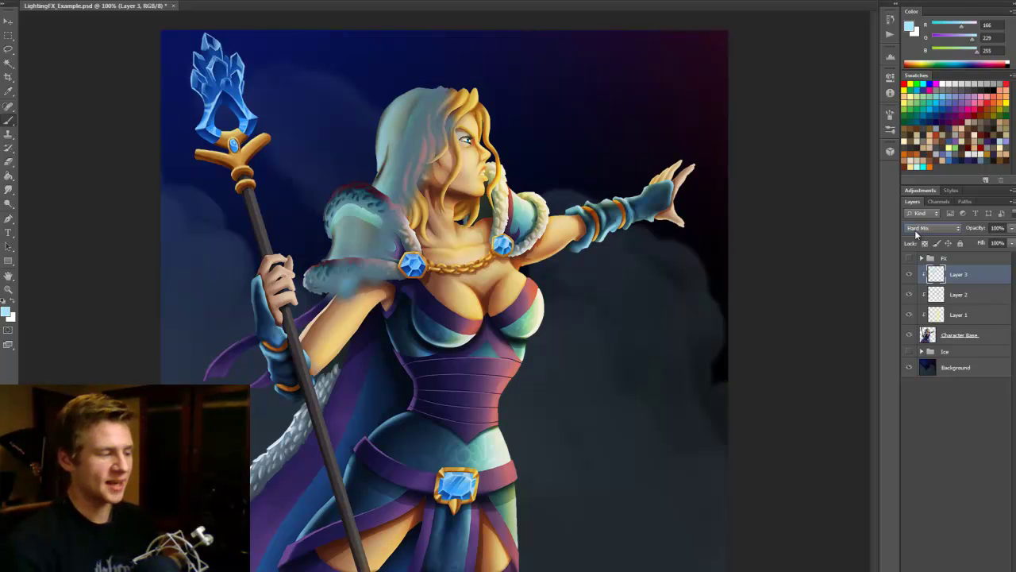
pyautogui.scroll(5, 914, 230)
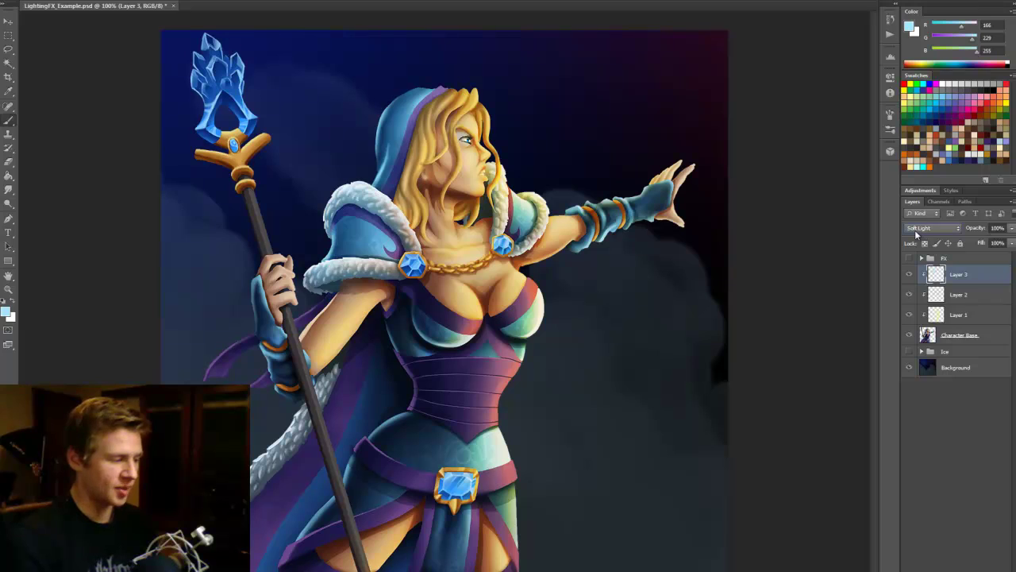
pyautogui.scroll(1, 915, 230)
pyautogui.scroll(-1, 915, 230)
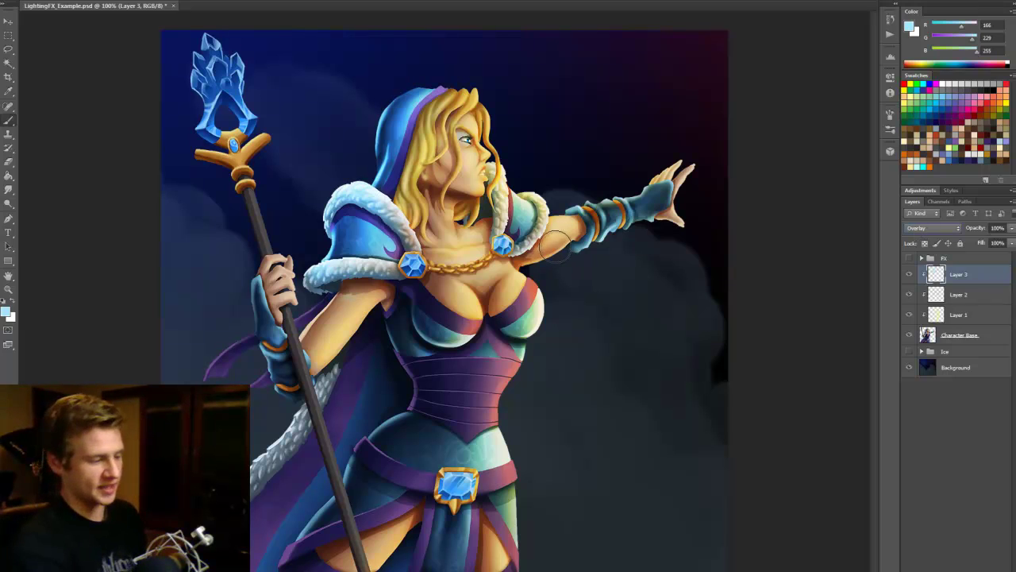
pyautogui.press('m')
pyautogui.moveTo(582, 42); pyautogui.dragTo(243, 425)
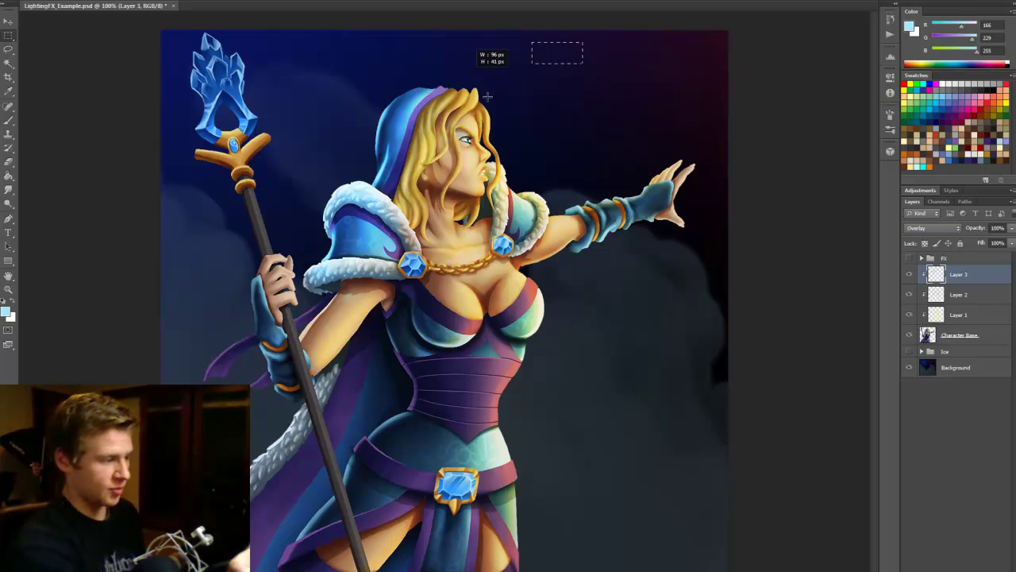
pyautogui.press('Delete')
pyautogui.press('b')
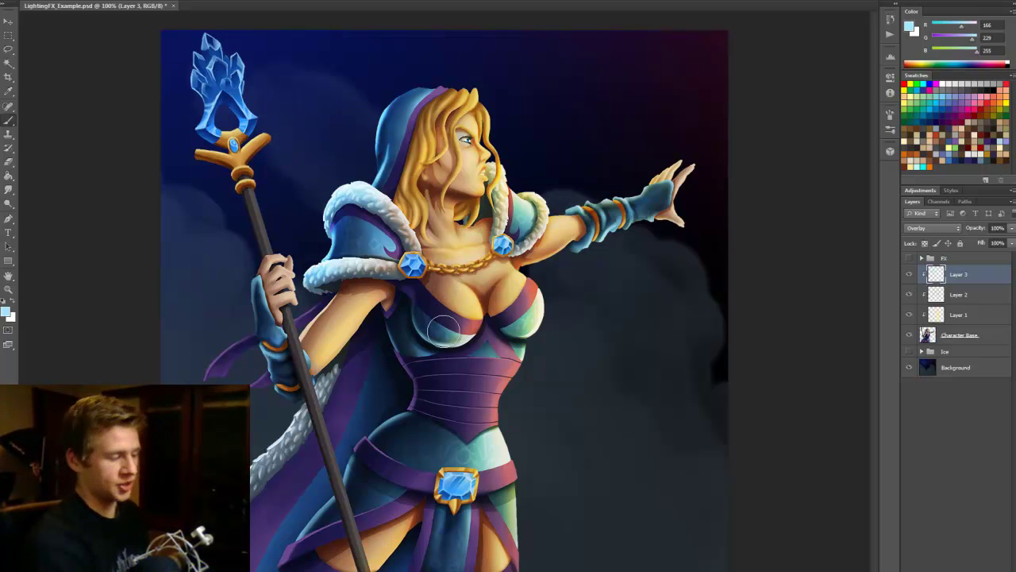
# Paint soft light-blue light on the staff crystal, the hand and bracer holding the staff, and the nearby arm and cape edges
pyautogui.moveTo(207, 132)
pyautogui.mouseDown()
pyautogui.moveTo(201, 103)
pyautogui.moveTo(235, 111)
pyautogui.moveTo(204, 48)
pyautogui.moveTo(188, 45)
pyautogui.moveTo(235, 86)
pyautogui.moveTo(249, 123)
pyautogui.moveTo(210, 41)
pyautogui.moveTo(236, 60)
pyautogui.mouseUp()
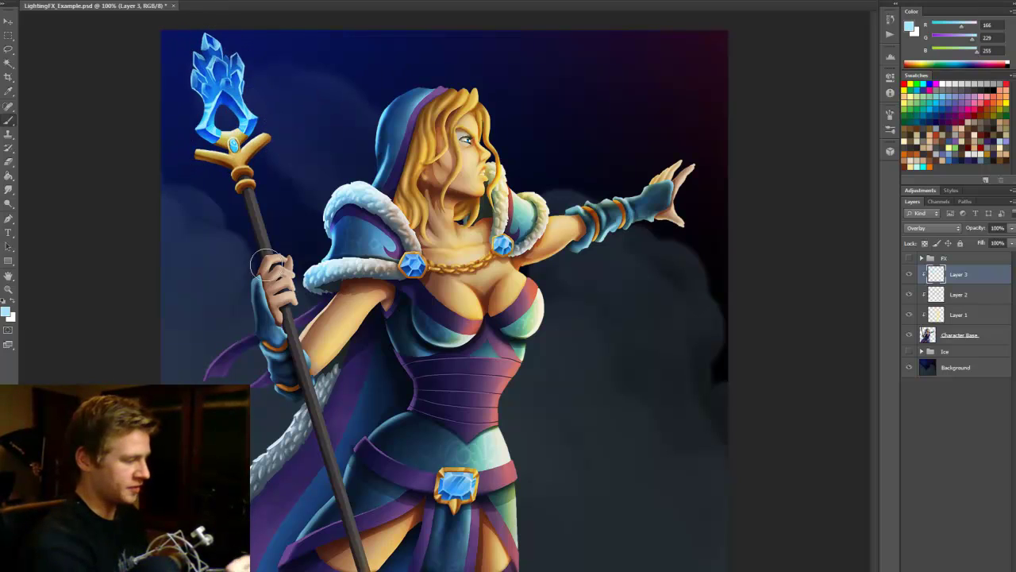
pyautogui.moveTo(268, 265)
pyautogui.mouseDown()
pyautogui.moveTo(253, 298)
pyautogui.moveTo(255, 322)
pyautogui.moveTo(257, 290)
pyautogui.moveTo(273, 400)
pyautogui.moveTo(250, 261)
pyautogui.mouseUp()
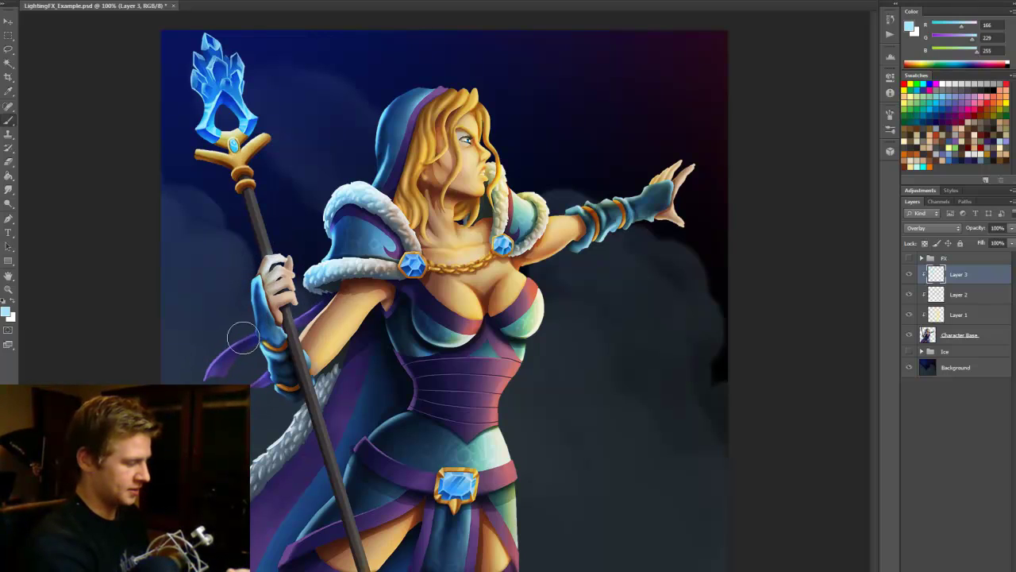
pyautogui.moveTo(354, 303)
pyautogui.mouseDown()
pyautogui.moveTo(302, 342)
pyautogui.moveTo(352, 288)
pyautogui.moveTo(339, 291)
pyautogui.moveTo(376, 284)
pyautogui.moveTo(338, 303)
pyautogui.moveTo(310, 348)
pyautogui.moveTo(365, 259)
pyautogui.moveTo(334, 281)
pyautogui.mouseUp()
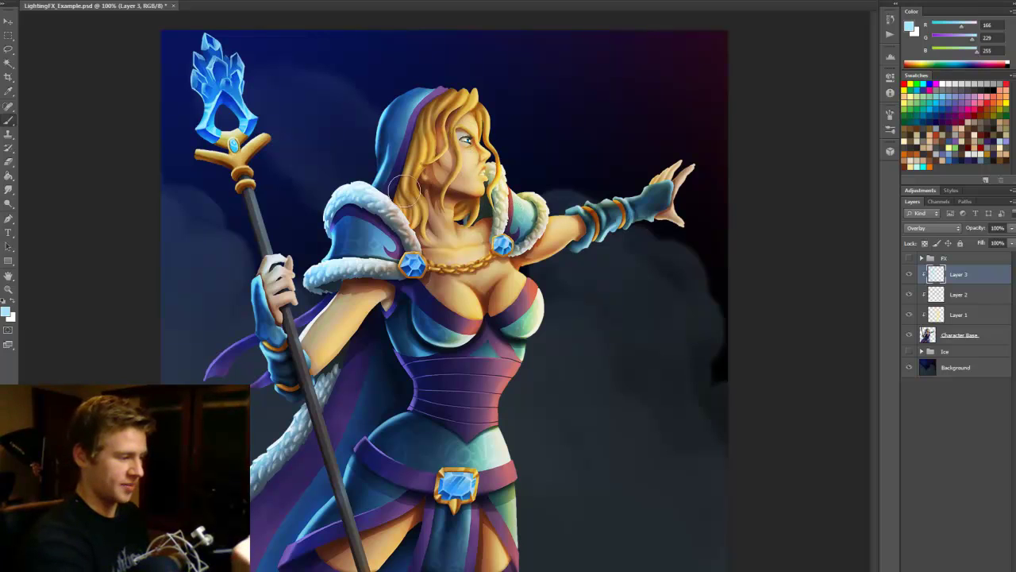
# Hide and show Layer 3 repeatedly to compare the character with and without the light-blue lighting
pyautogui.click(909, 274)
pyautogui.click(909, 274)
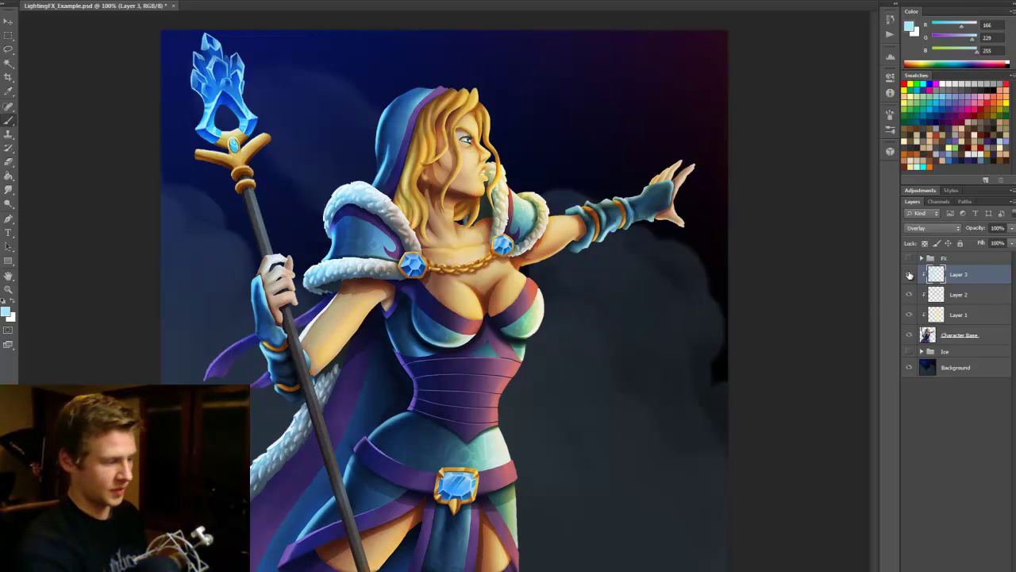
pyautogui.click(910, 274)
pyautogui.click(910, 274)
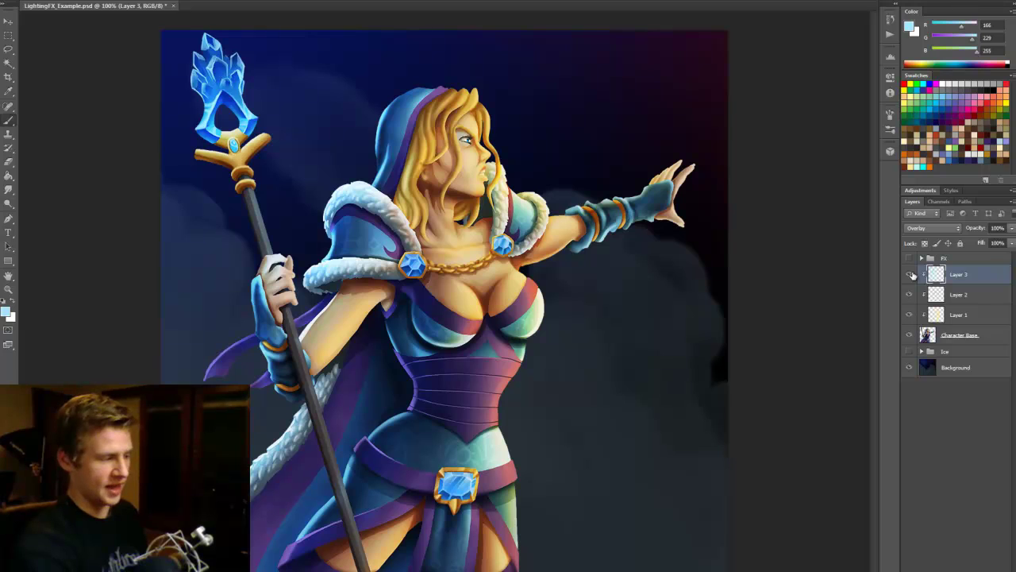
pyautogui.click(911, 274)
pyautogui.click(911, 274)
pyautogui.doubleClick(918, 273)
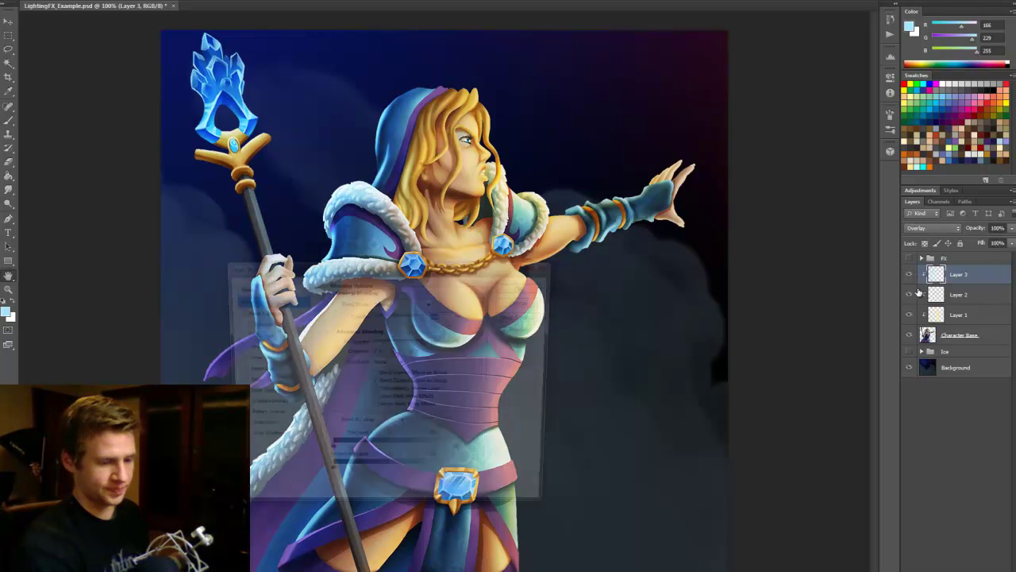
pyautogui.click(530, 283)
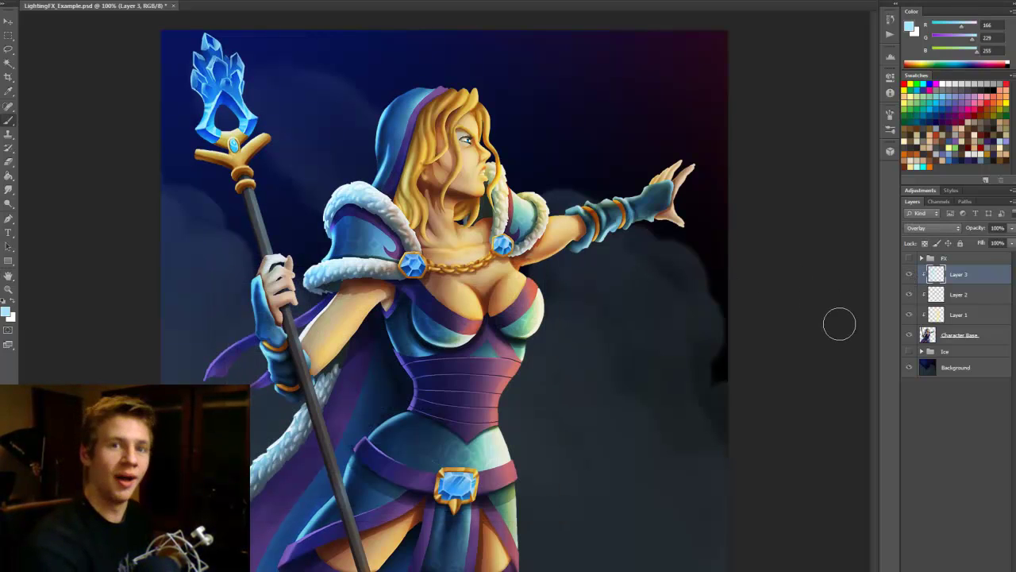
# Hide and show Layer 1, Layer 2 and Layer 3 together to compare the character with and without all the painted lighting
pyautogui.click(909, 314)
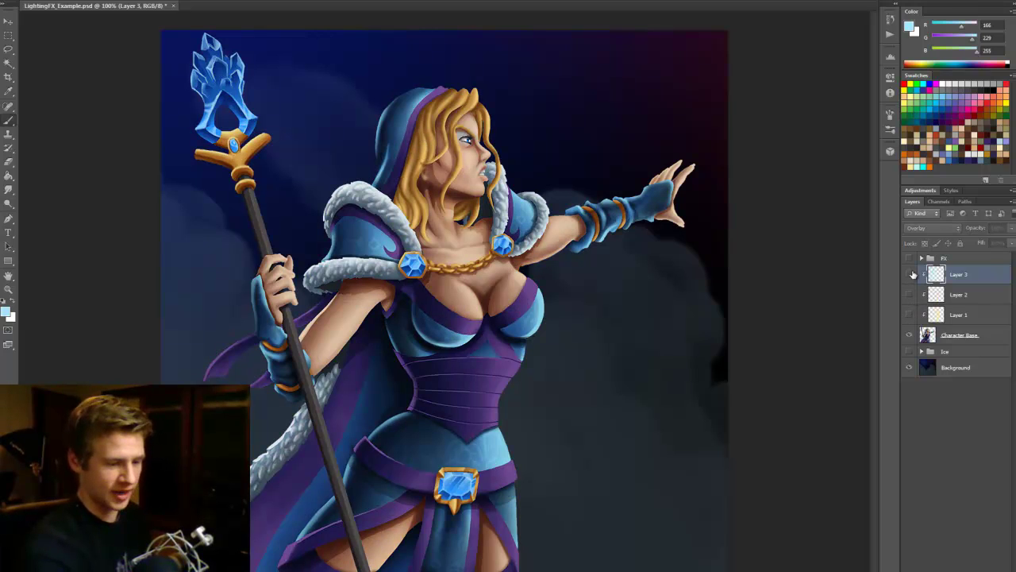
pyautogui.click(909, 314)
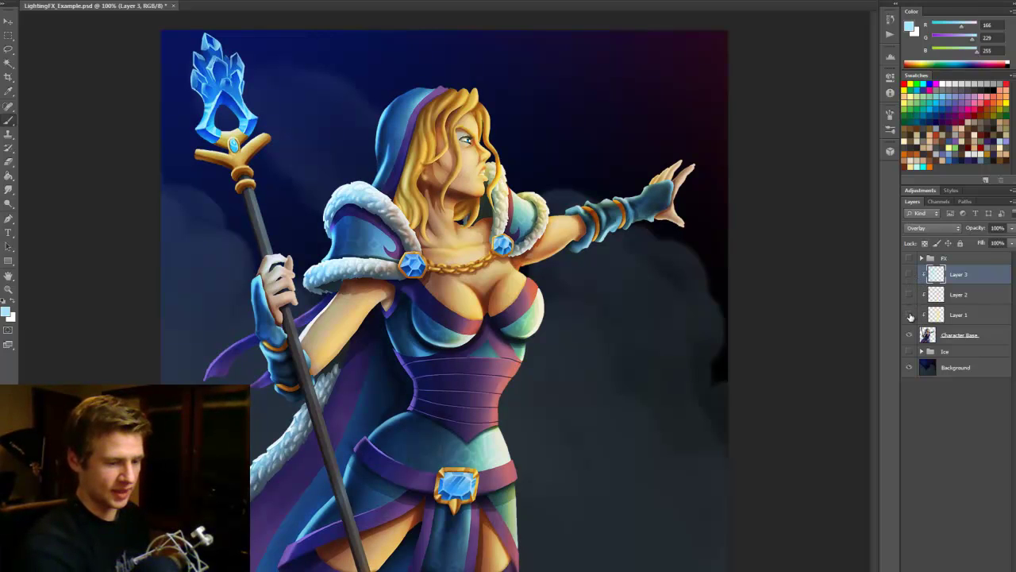
pyautogui.click(910, 314)
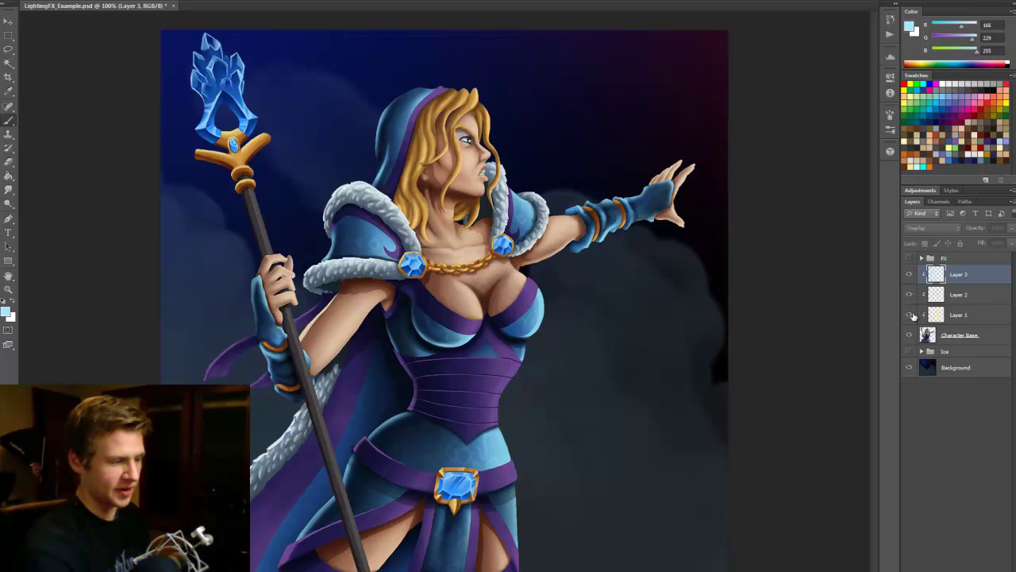
# Show Layer 1, Layer 2 and Layer 3 again, save the document and select the Character Base layer
pyautogui.click(909, 314)
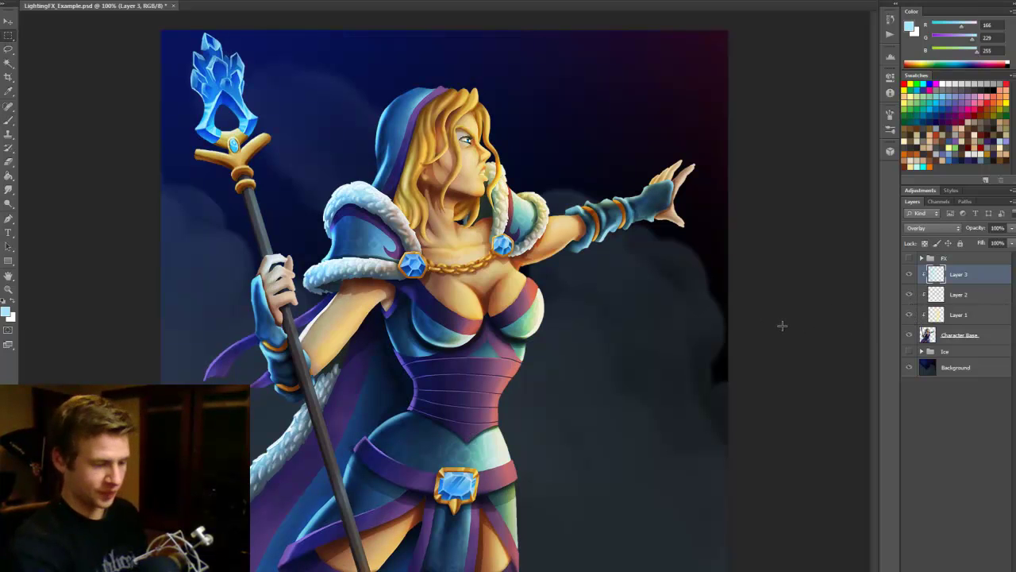
pyautogui.hotkey('ctrl', 's')
pyautogui.click(944, 334)
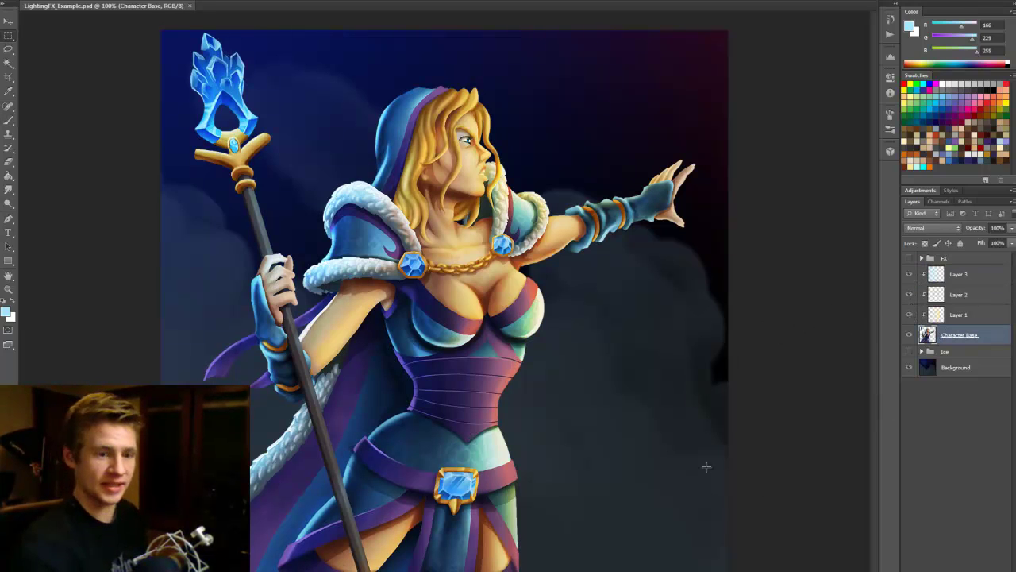
# Hide and show the three painted lighting layers once more to compare the character against its base colors
pyautogui.moveTo(910, 294); pyautogui.dragTo(910, 275)
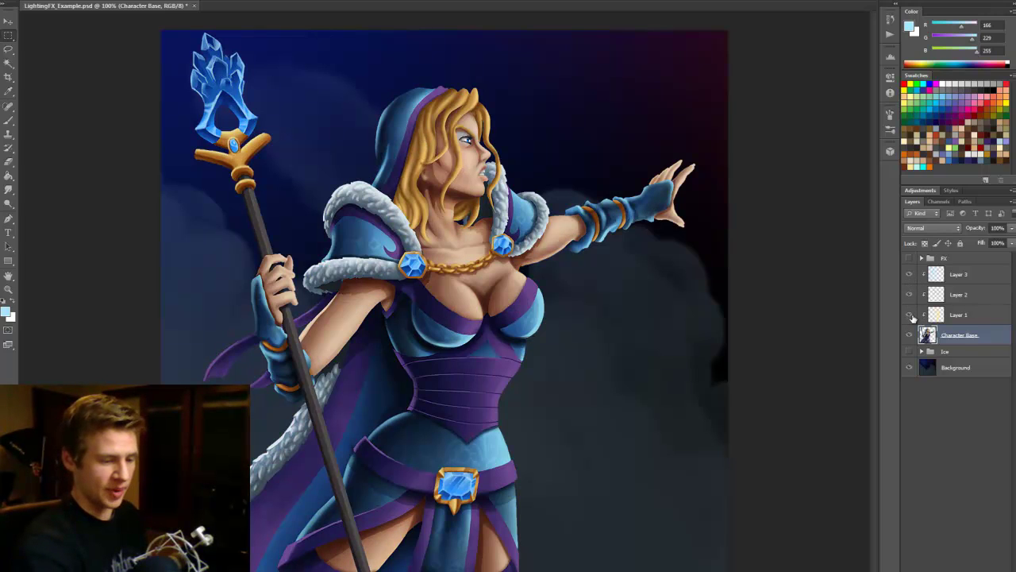
pyautogui.click(910, 315)
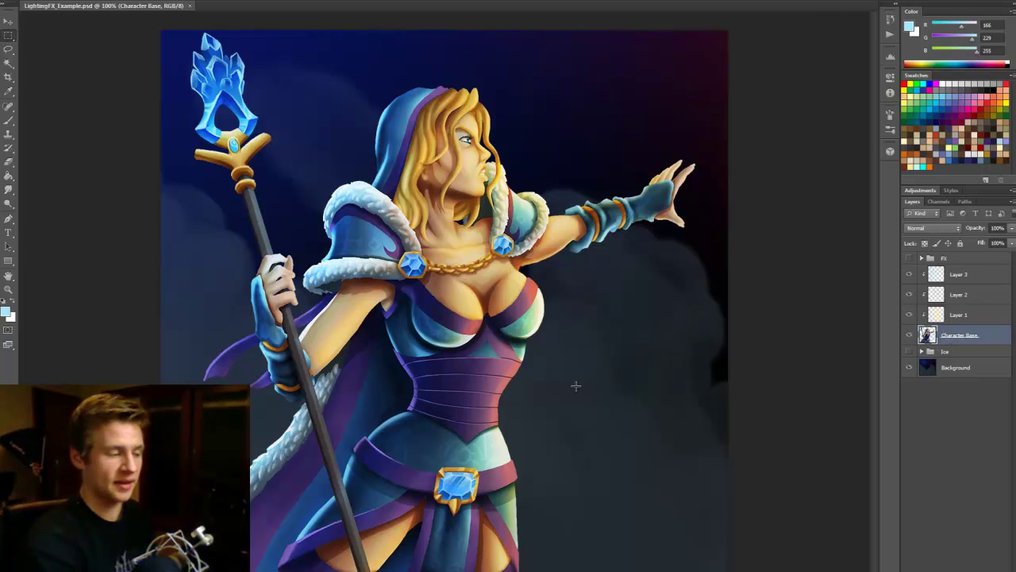
# Set Layer 1's opacity to 75% and lower Layer 2's opacity to about the same level
pyautogui.click(955, 315)
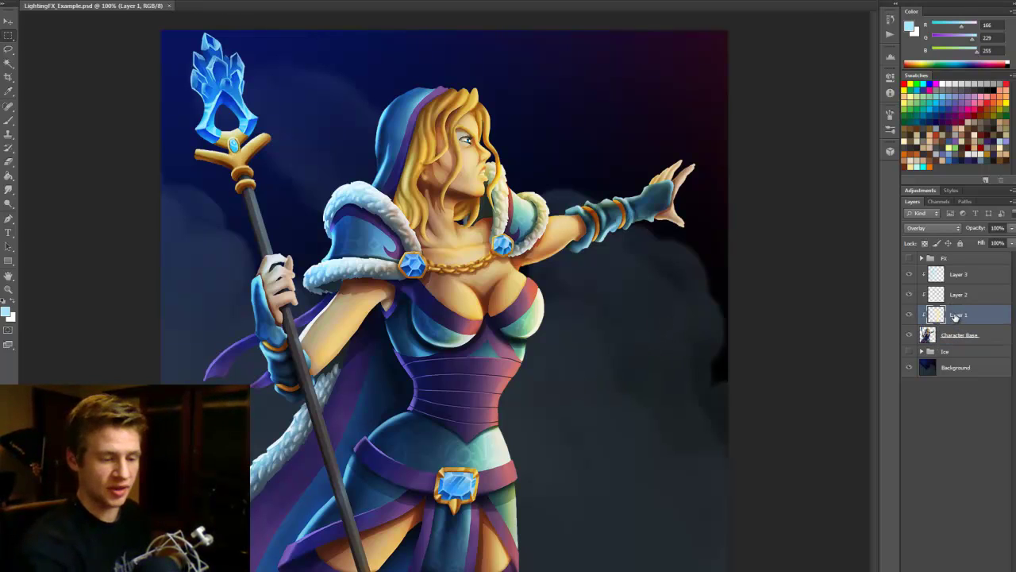
pyautogui.click(1007, 230)
pyautogui.moveTo(1007, 240); pyautogui.dragTo(1001, 245)
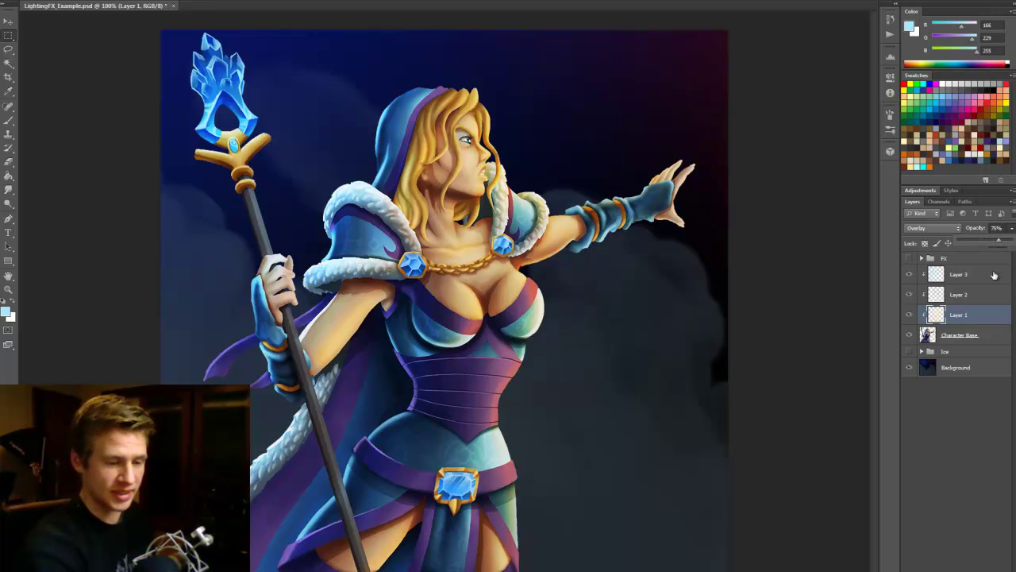
pyautogui.click(982, 297)
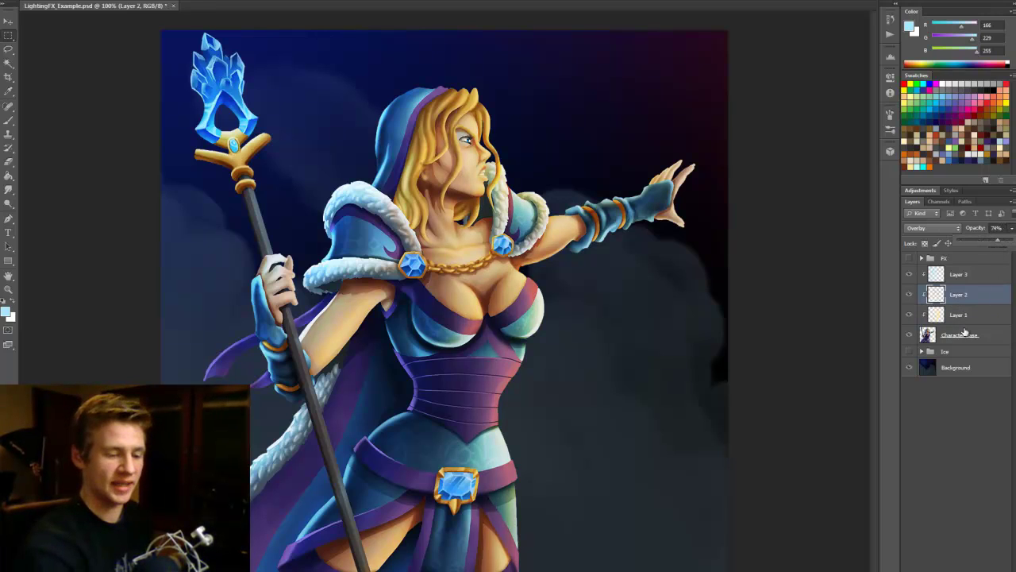
# Apply a Brightness/Contrast adjustment to the Character Base layer with brightness -5 and contrast 29
pyautogui.click(964, 337)
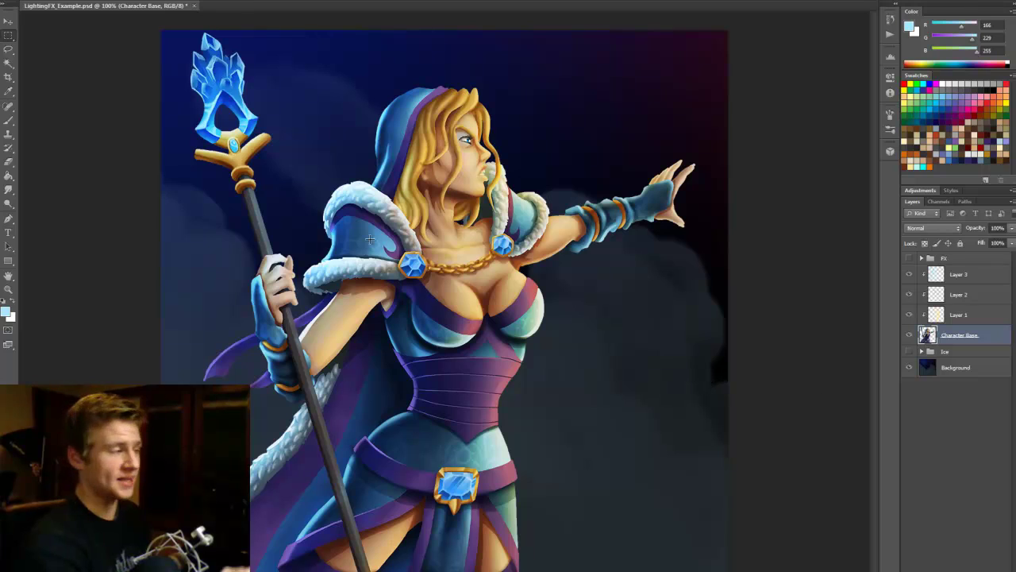
pyautogui.click(71, 0)
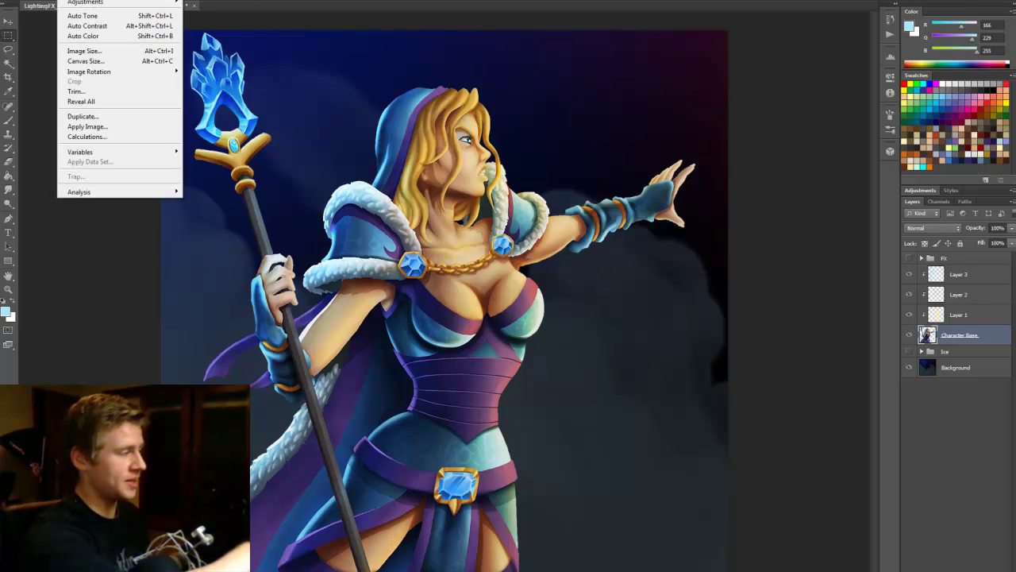
pyautogui.moveTo(172, 5)
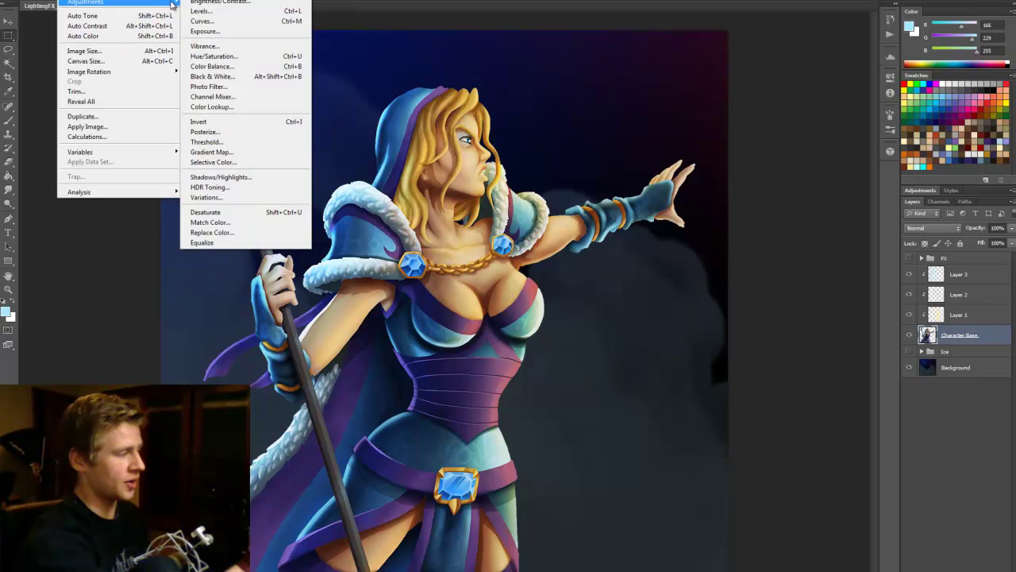
pyautogui.click(216, 3)
pyautogui.moveTo(719, 149); pyautogui.dragTo(655, 88)
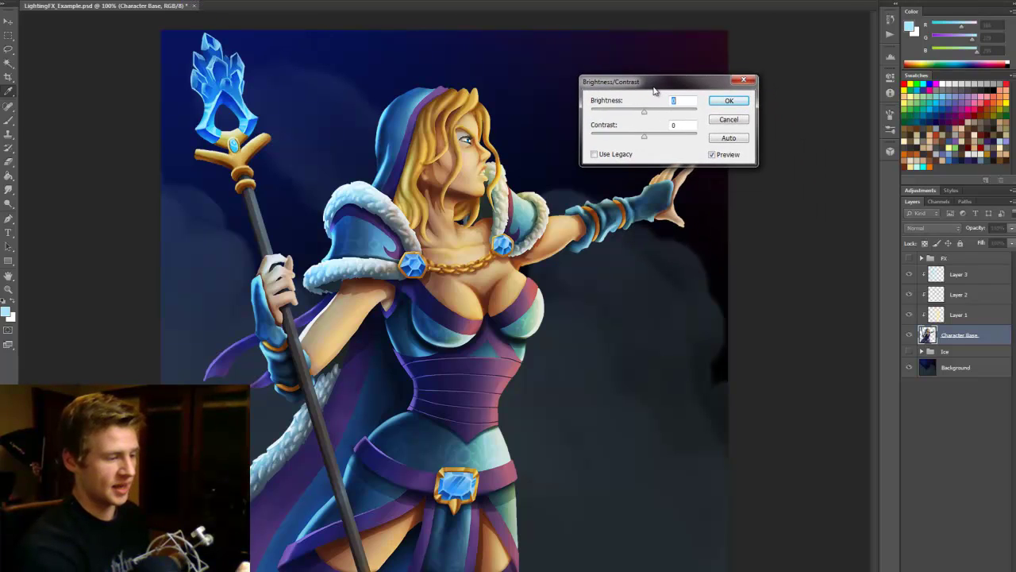
pyautogui.moveTo(644, 137); pyautogui.dragTo(640, 115)
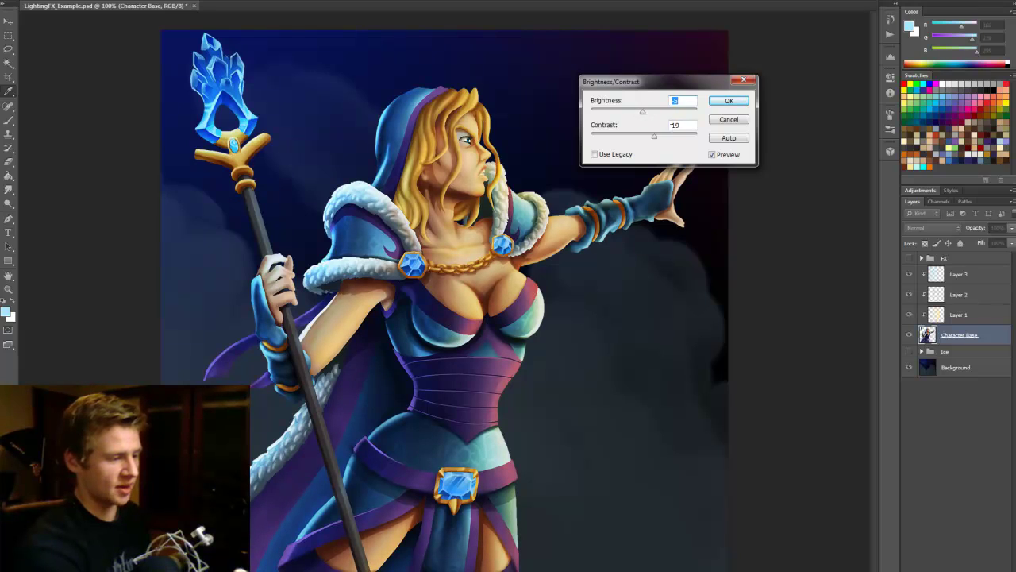
pyautogui.moveTo(655, 141); pyautogui.dragTo(660, 142)
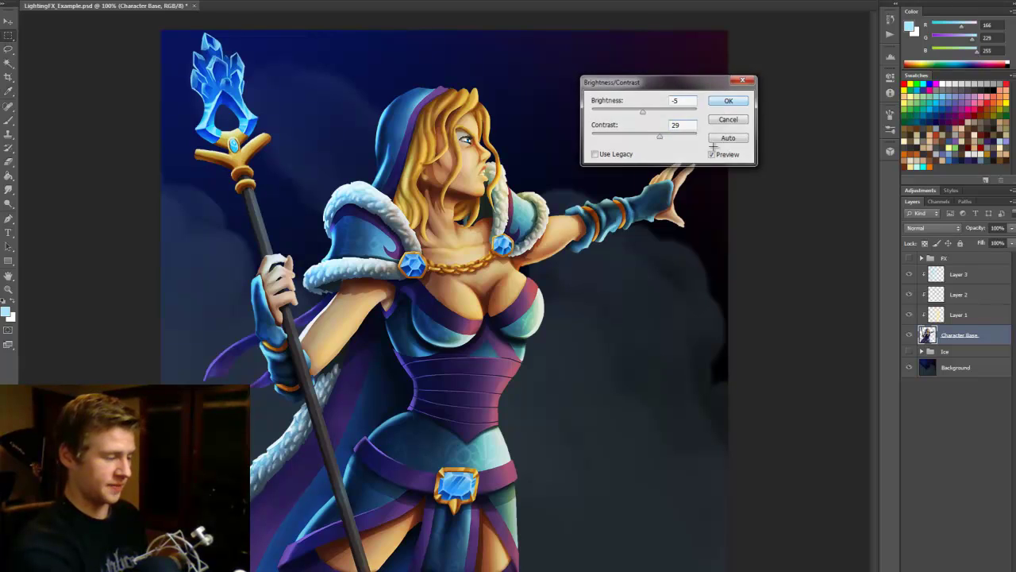
pyautogui.click(729, 100)
# Undo and redo the Brightness/Contrast adjustment repeatedly to compare the character before and after it
pyautogui.hotkey('ctrl', 'z')
pyautogui.hotkey('ctrl', 'z')
pyautogui.hotkey('ctrl', 'z')
pyautogui.hotkey('ctrl', 'z')
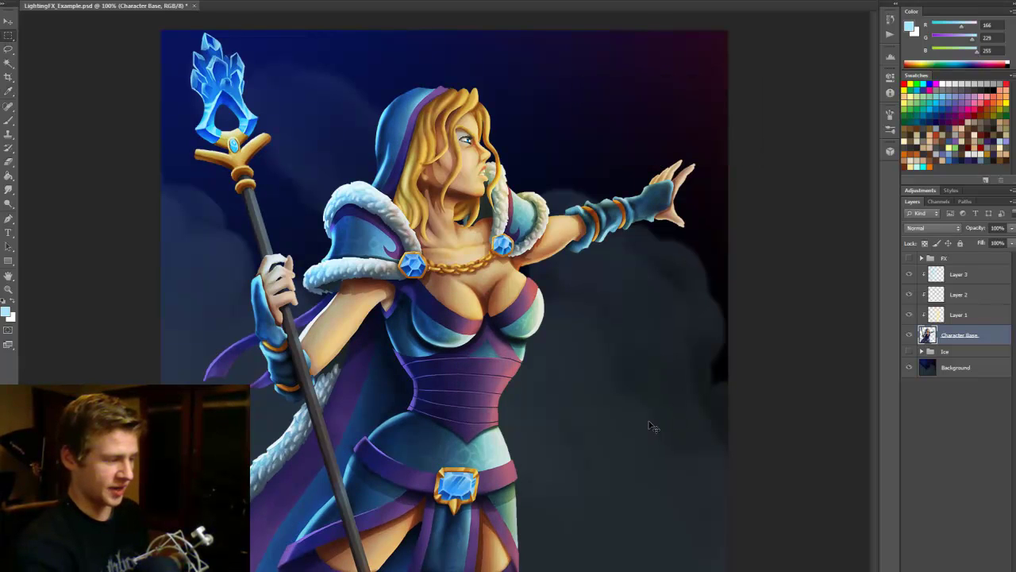
pyautogui.hotkey('ctrl', 'z')
pyautogui.hotkey('ctrl', 'z')
pyautogui.hotkey('ctrl', 'z')
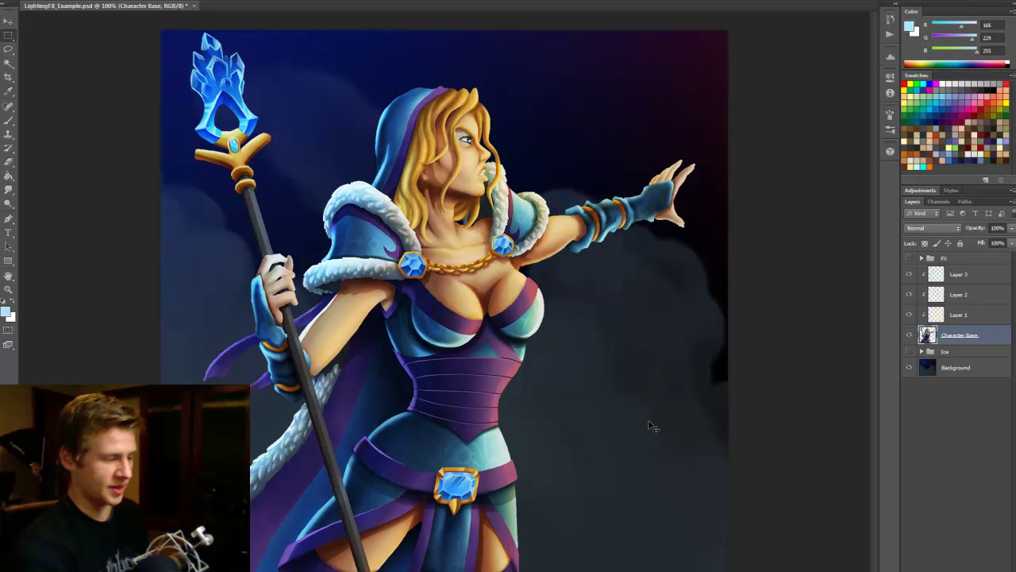
pyautogui.hotkey('ctrl', 'z')
pyautogui.hotkey('ctrl', 'z')
pyautogui.hotkey('ctrl', 'z')
pyautogui.hotkey('ctrl', 'z')
pyautogui.hotkey('ctrl', 'z')
pyautogui.hotkey('ctrl', 'z')
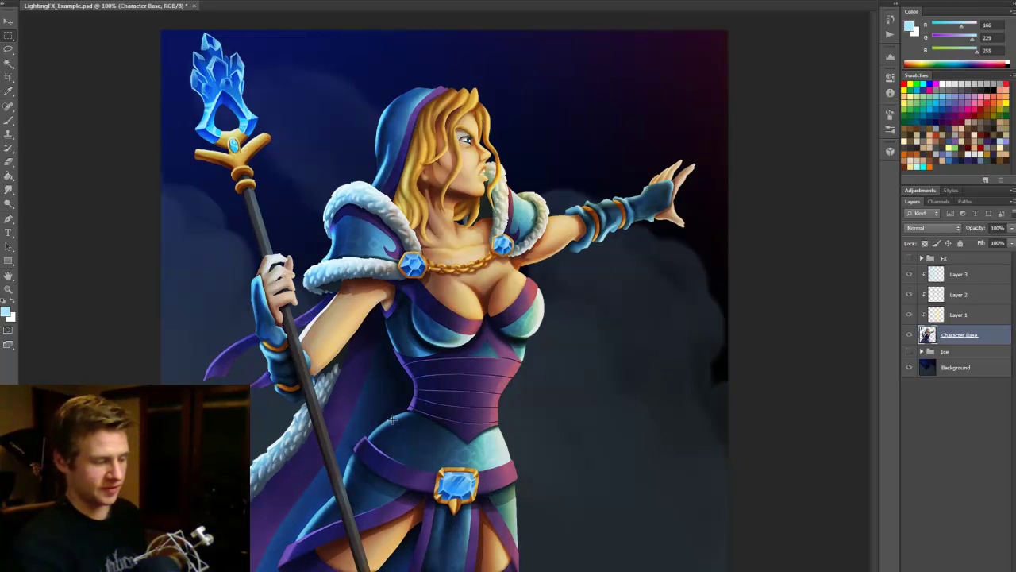
pyautogui.hotkey('ctrl', 'z')
pyautogui.hotkey('ctrl', 'z')
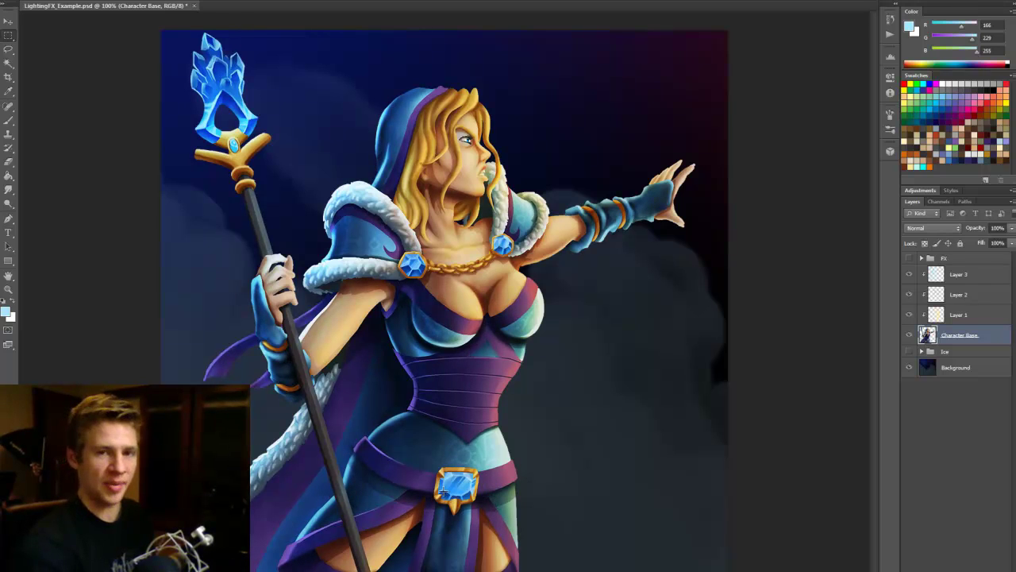
pyautogui.hotkey('ctrl', 'z')
pyautogui.hotkey('ctrl', 'z')
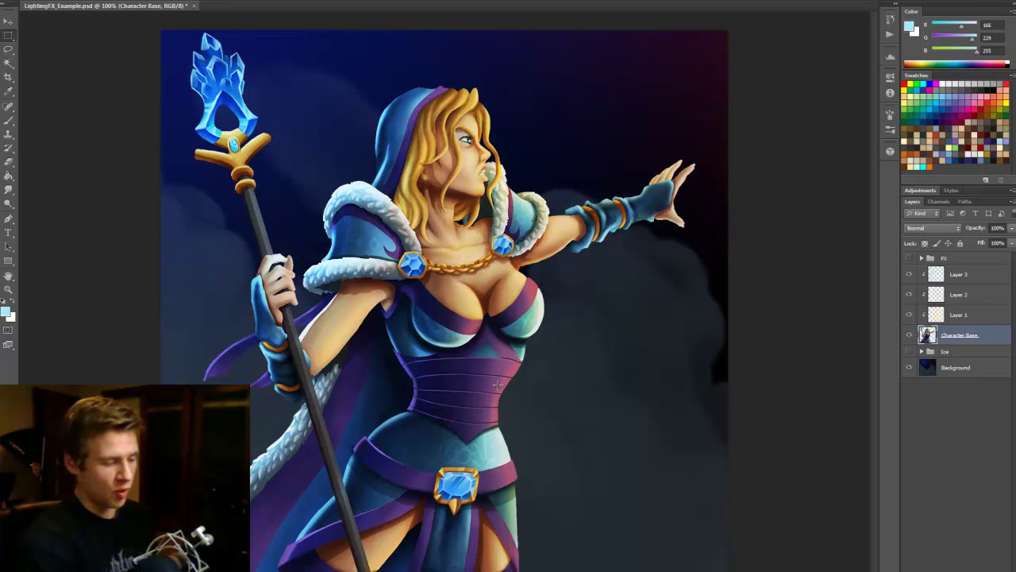
# Show the Ice and FX layer groups together with the painted lighting
pyautogui.click(909, 351)
pyautogui.click(910, 258)
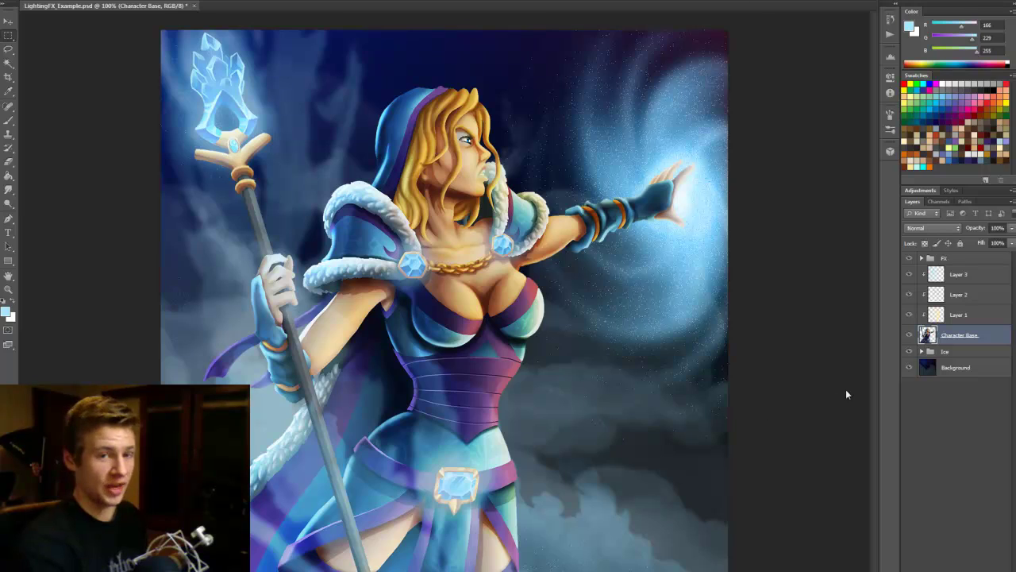
# Hide and show Layers 1 to 3 repeatedly to compare the painted lighting within the full ice and FX scene
pyautogui.moveTo(910, 276); pyautogui.dragTo(910, 320)
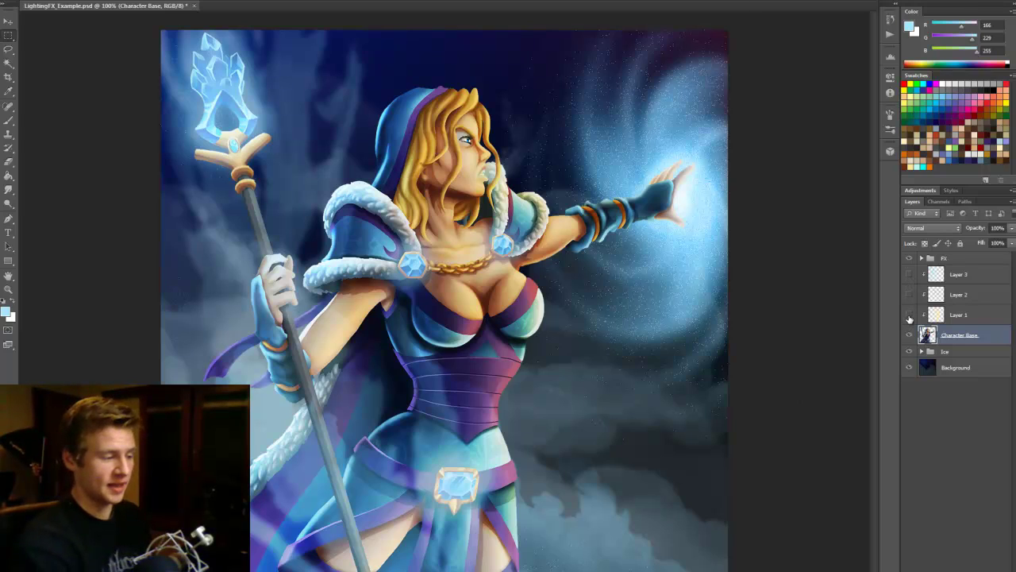
pyautogui.click(909, 316)
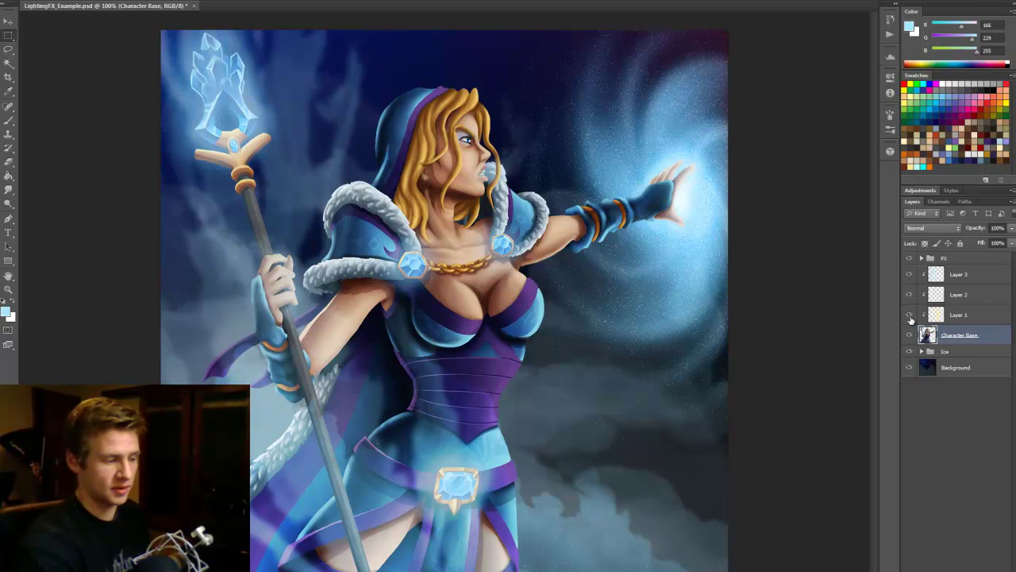
pyautogui.click(910, 317)
pyautogui.moveTo(909, 278); pyautogui.dragTo(911, 316)
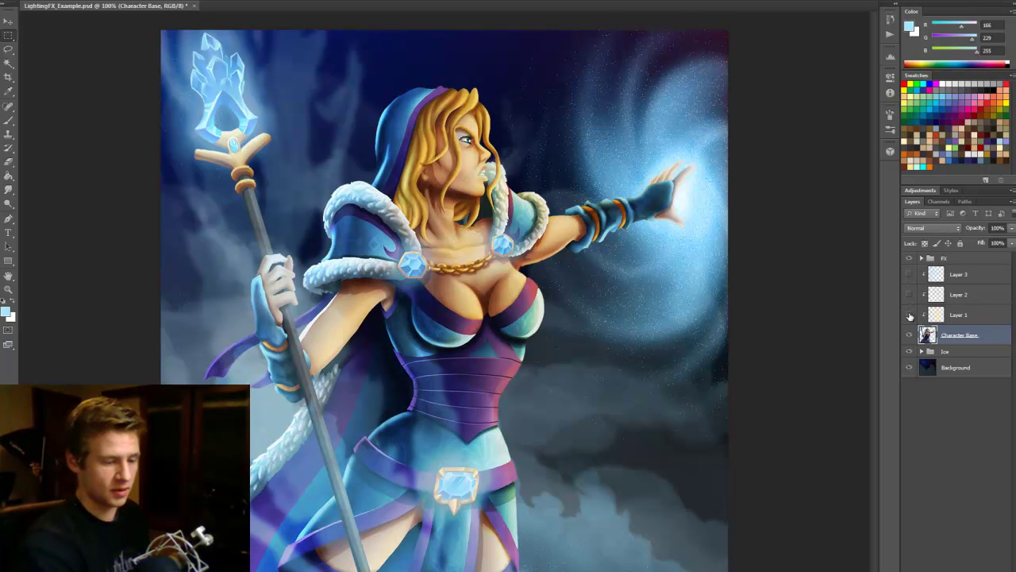
pyautogui.click(911, 315)
pyautogui.moveTo(910, 274); pyautogui.dragTo(911, 313)
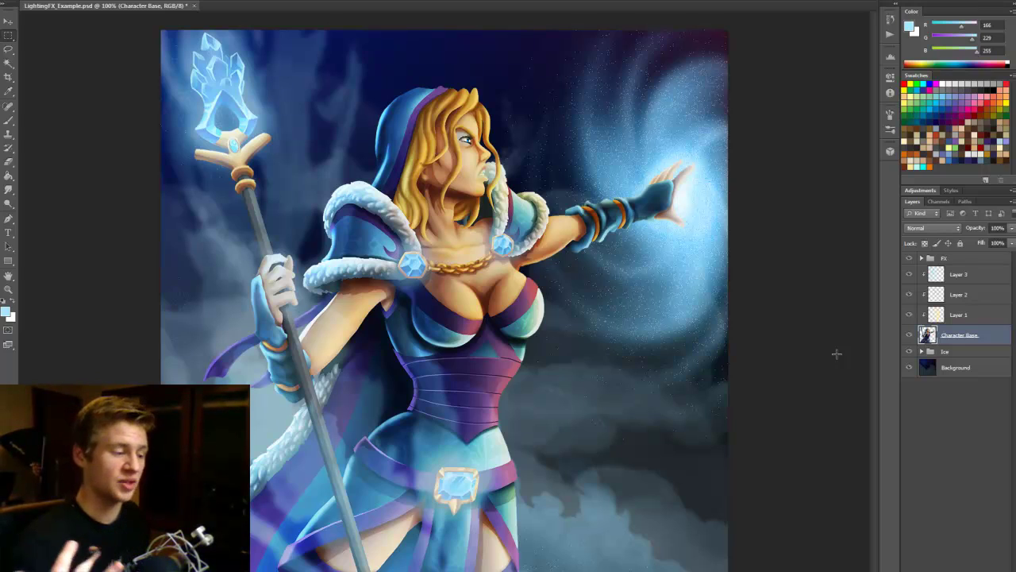
# Hide the lighting layers and the Ice and FX groups for comparison, show them all again and save the document
pyautogui.click(909, 274)
pyautogui.click(910, 351)
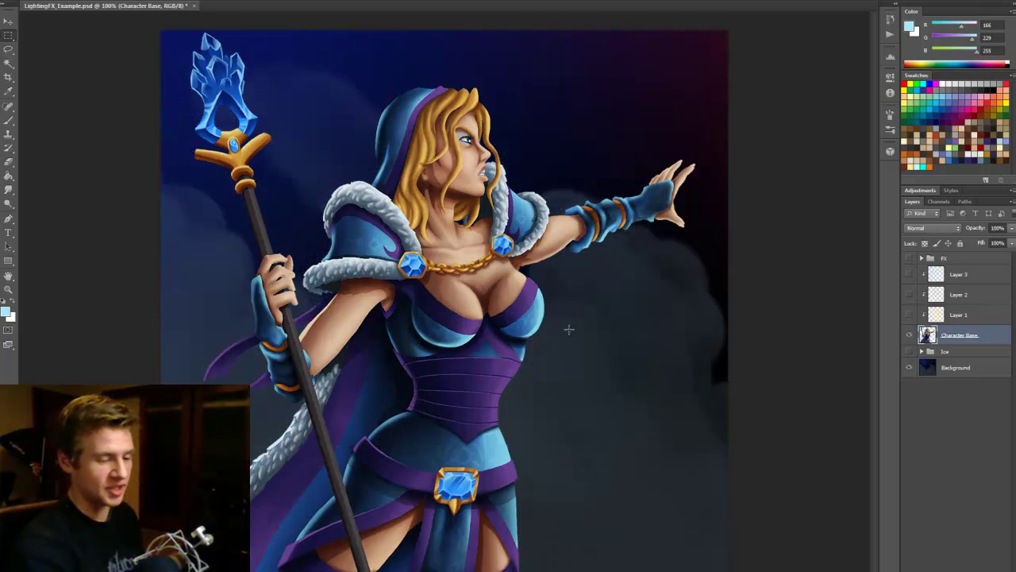
pyautogui.click(910, 351)
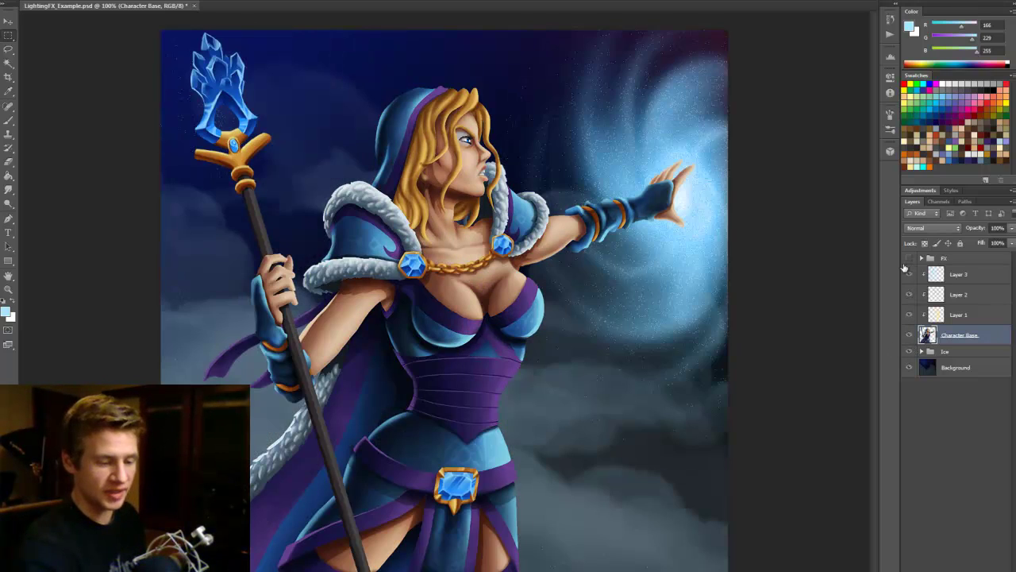
pyautogui.click(909, 258)
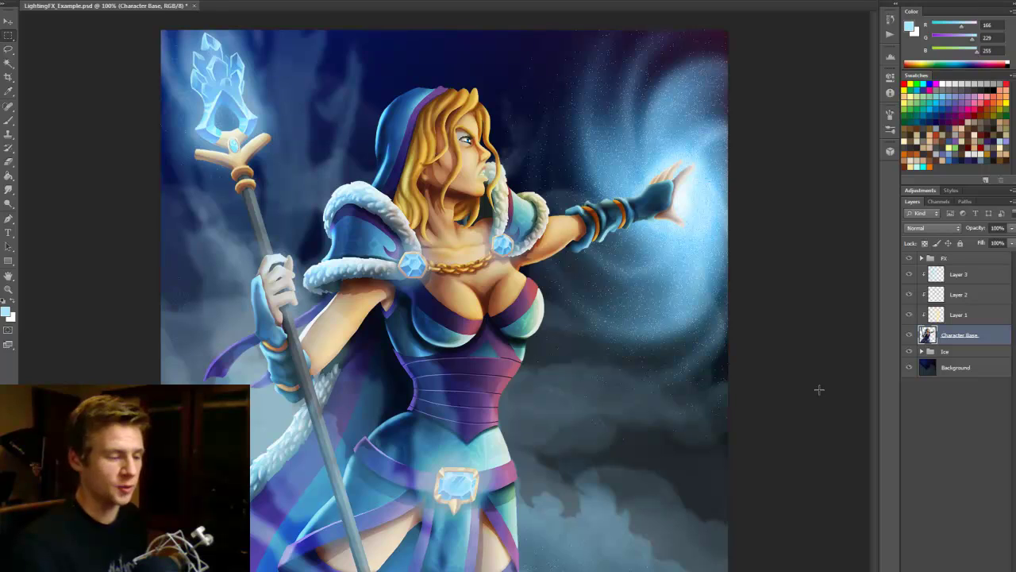
pyautogui.hotkey('ctrl', 's')
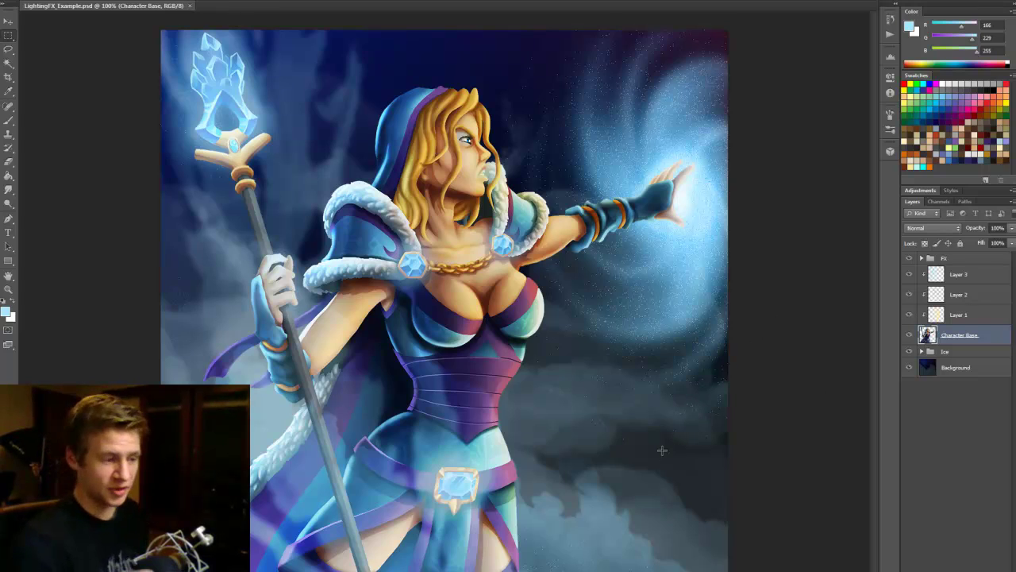